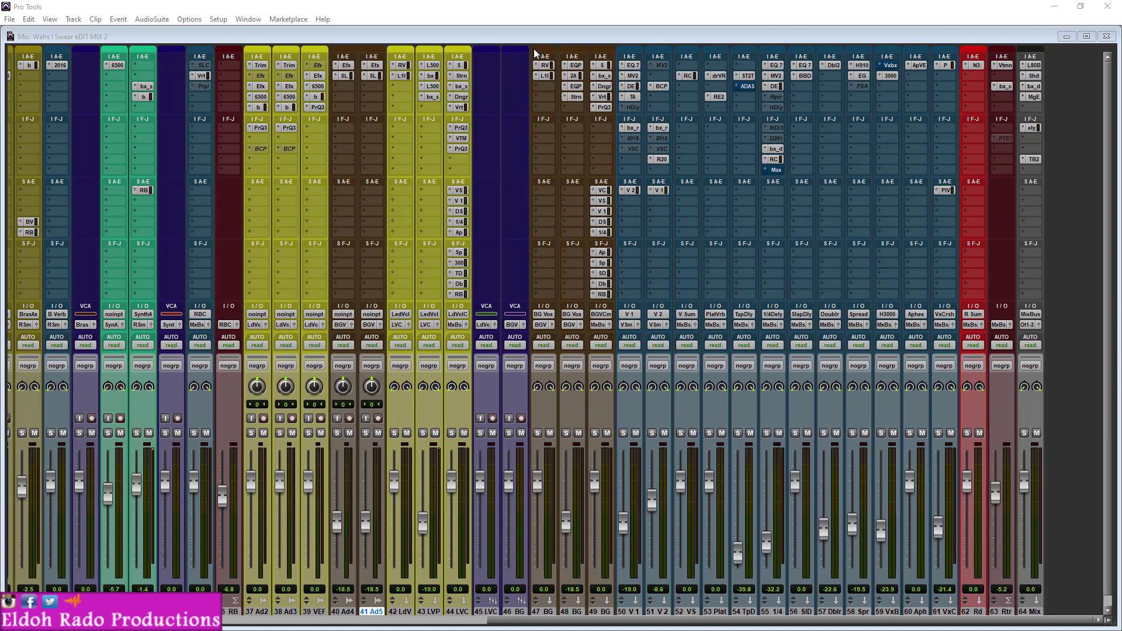
Review the Lindell 80 Bus plug-in on the Mix track and close it
left_click(549, 36)
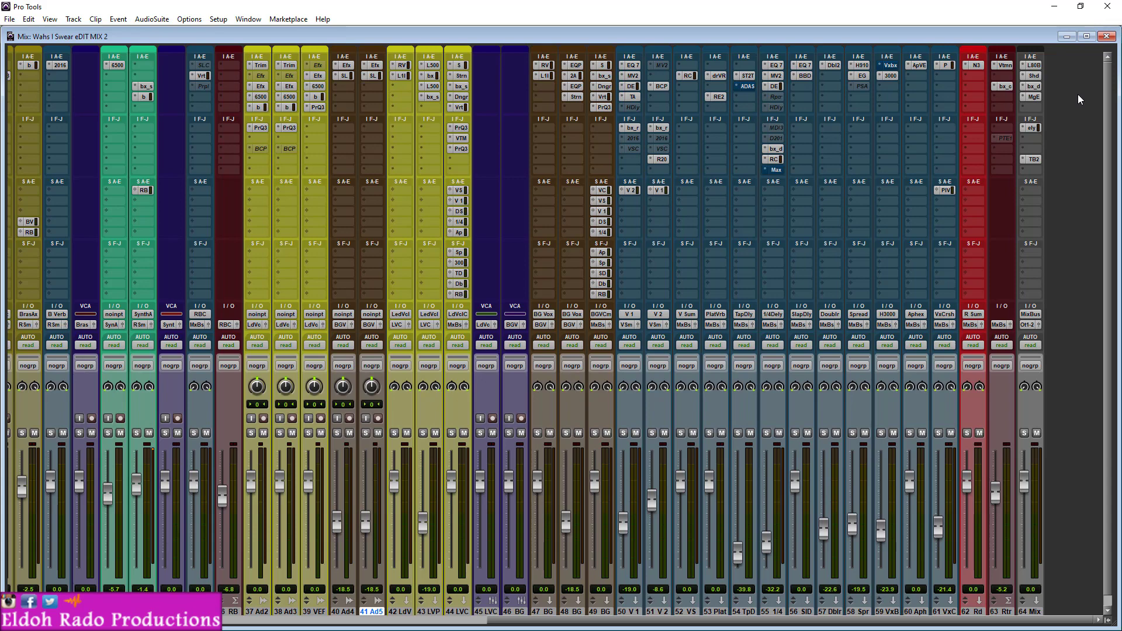
left_click(1034, 66)
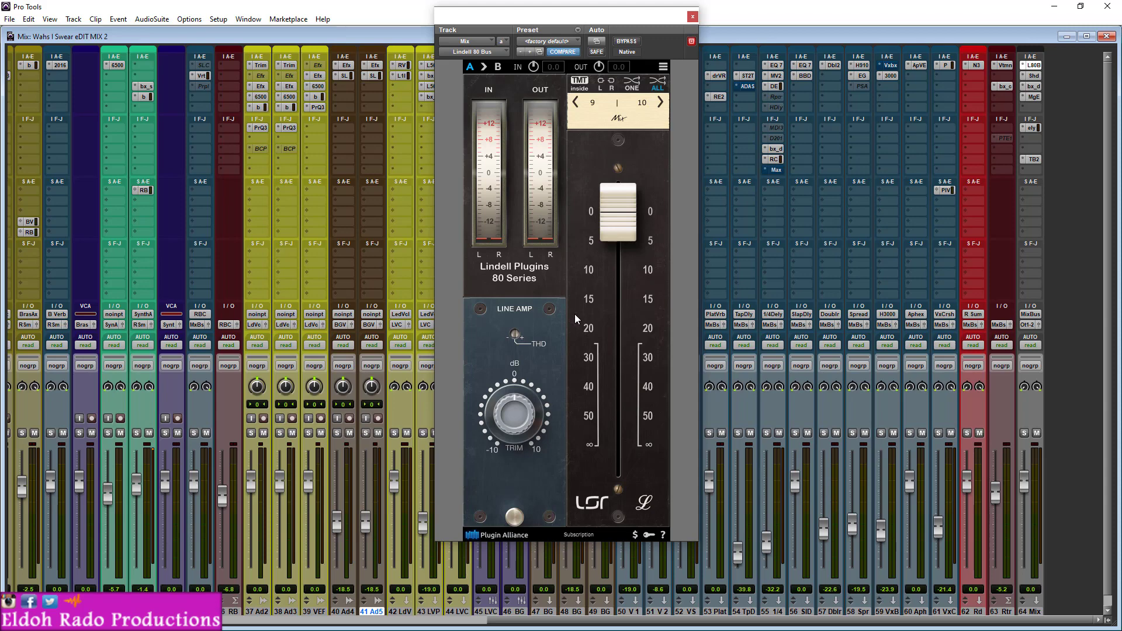
left_click_drag(657, 17, 664, 47)
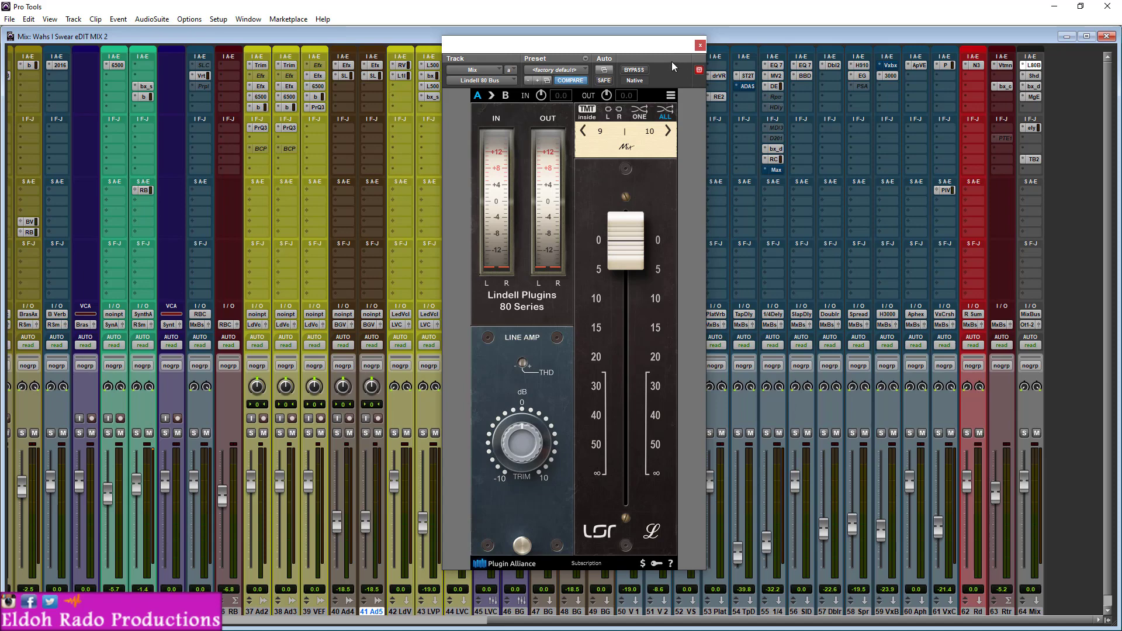
left_click(701, 46)
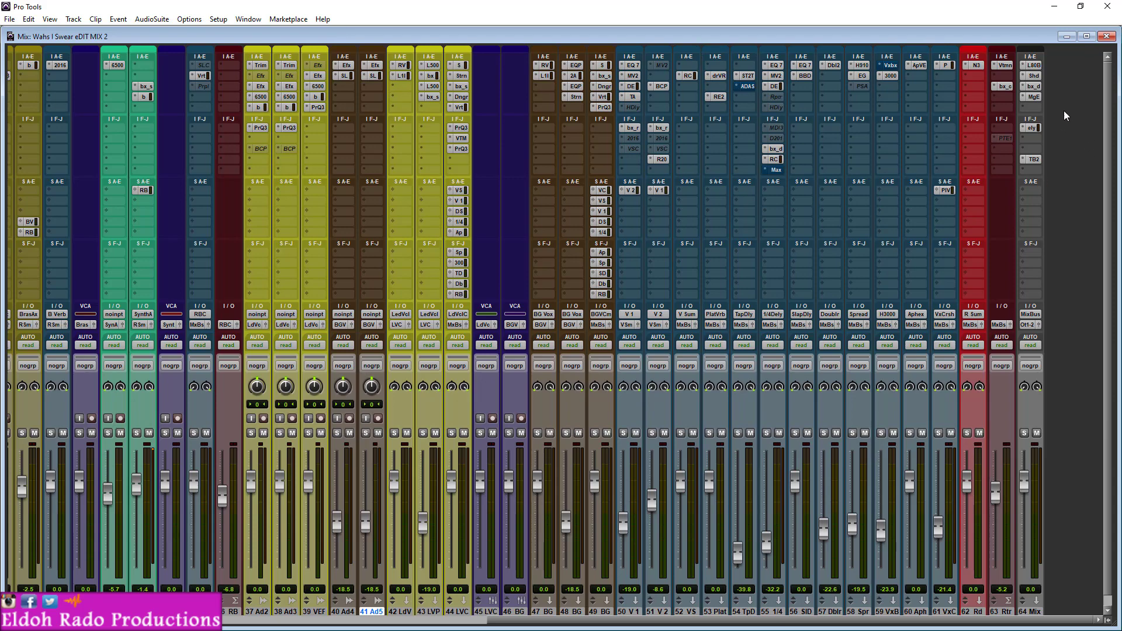
Open the Shadow Hills Mastering Compressor on the Mix track and bypass it together with the active inserts after it
left_click(1035, 77)
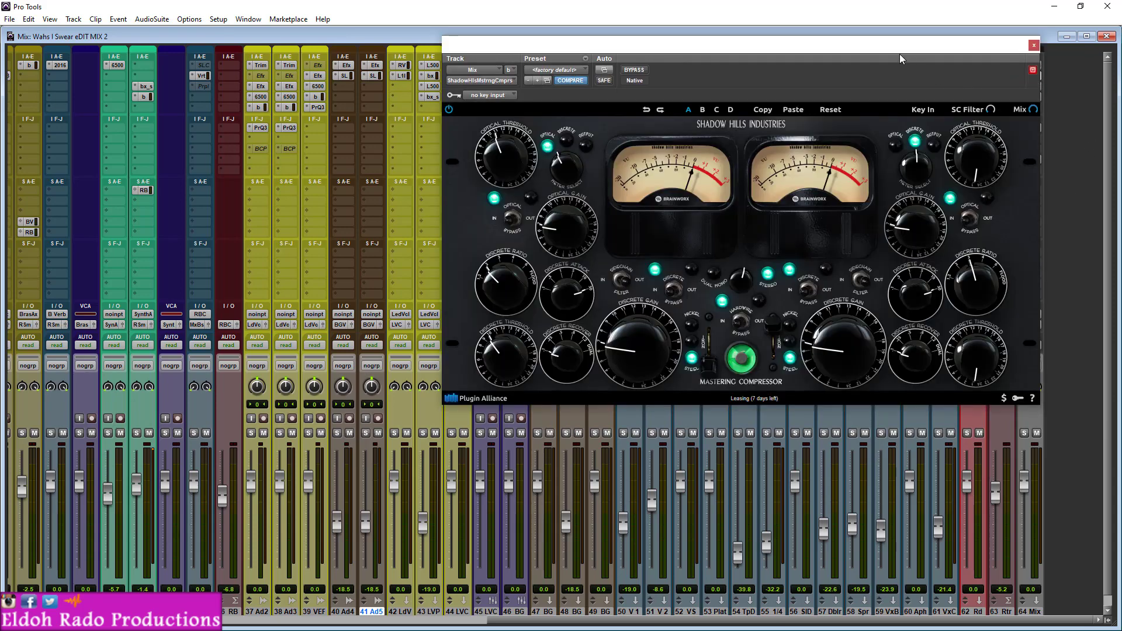
left_click_drag(899, 52, 794, 98)
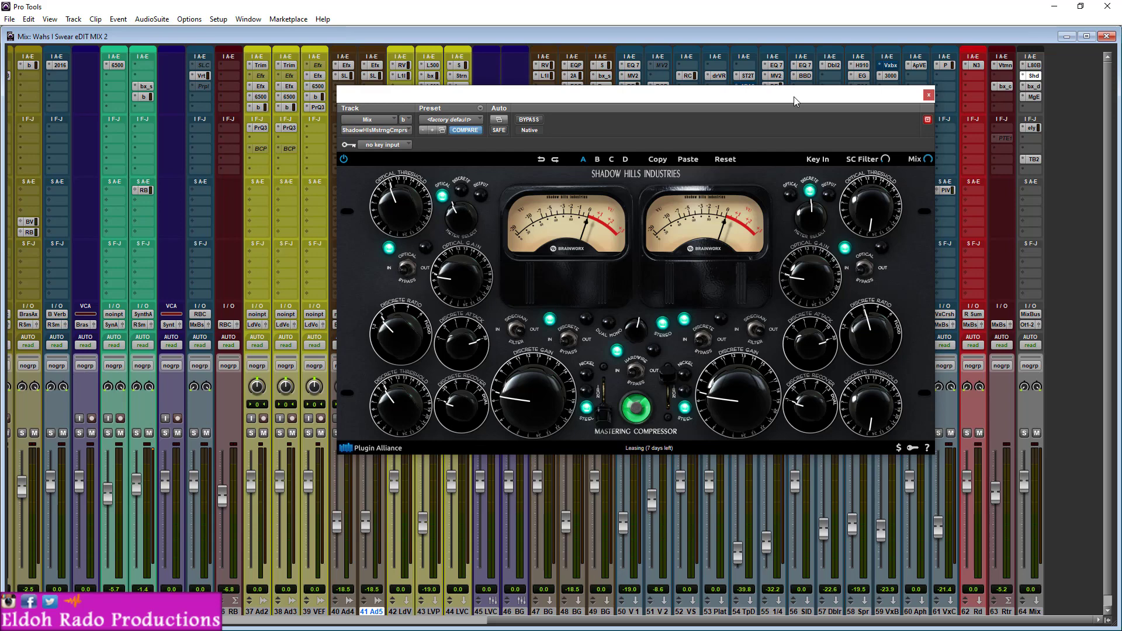
left_click(1034, 76, "ctrl")
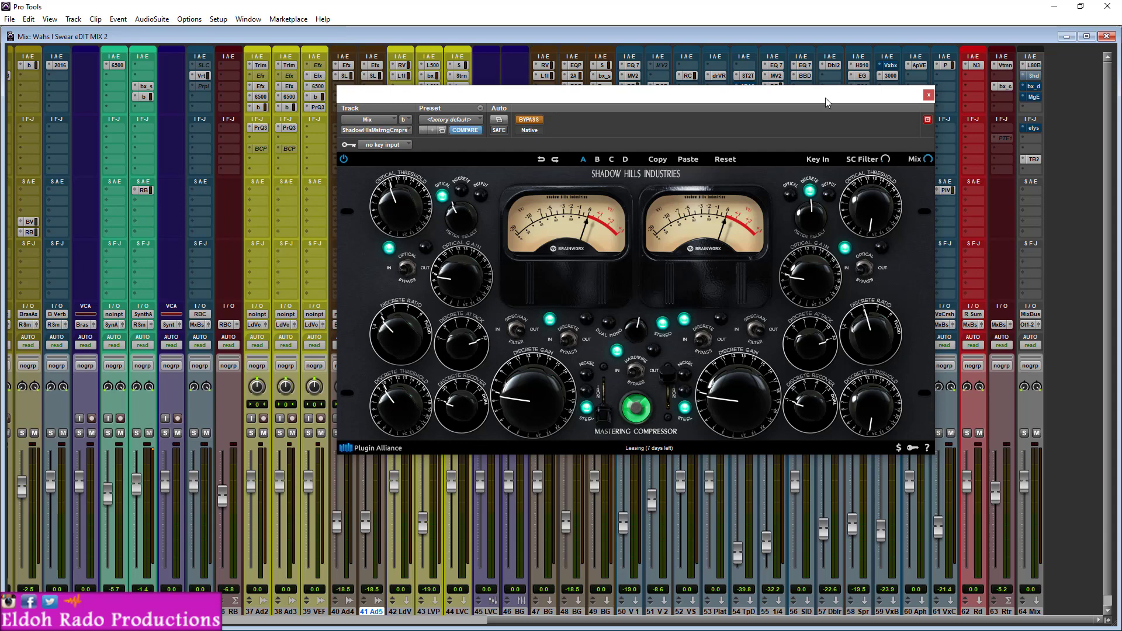
mouse_move(825, 99)
left_mouse_down()
mouse_move(859, 102)
mouse_move(830, 108)
left_mouse_up()
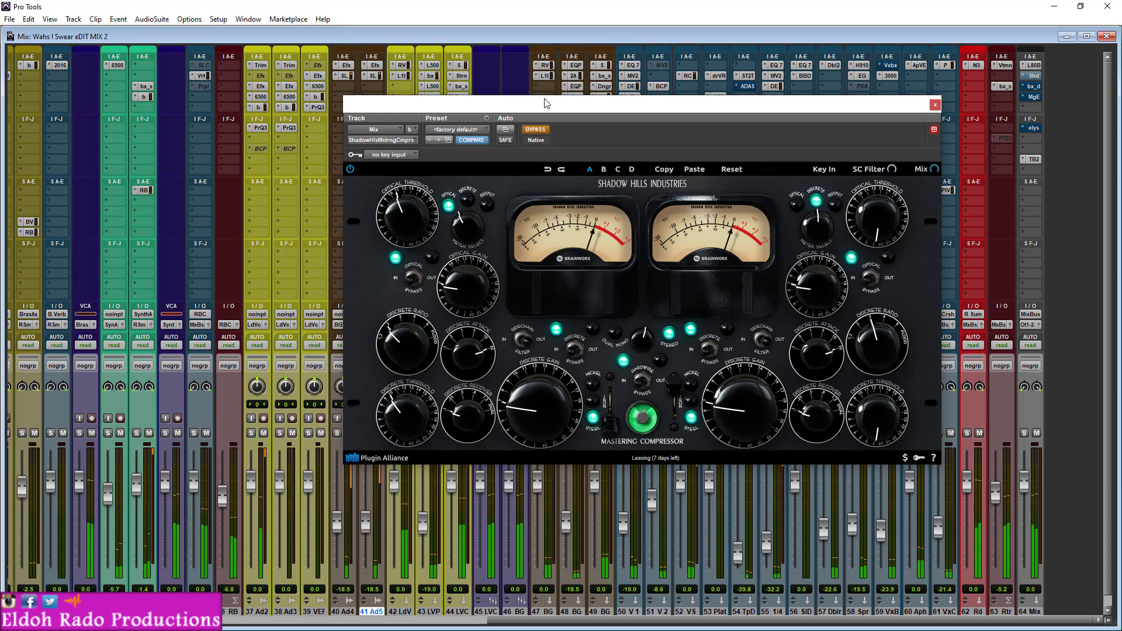
left_click(1038, 68)
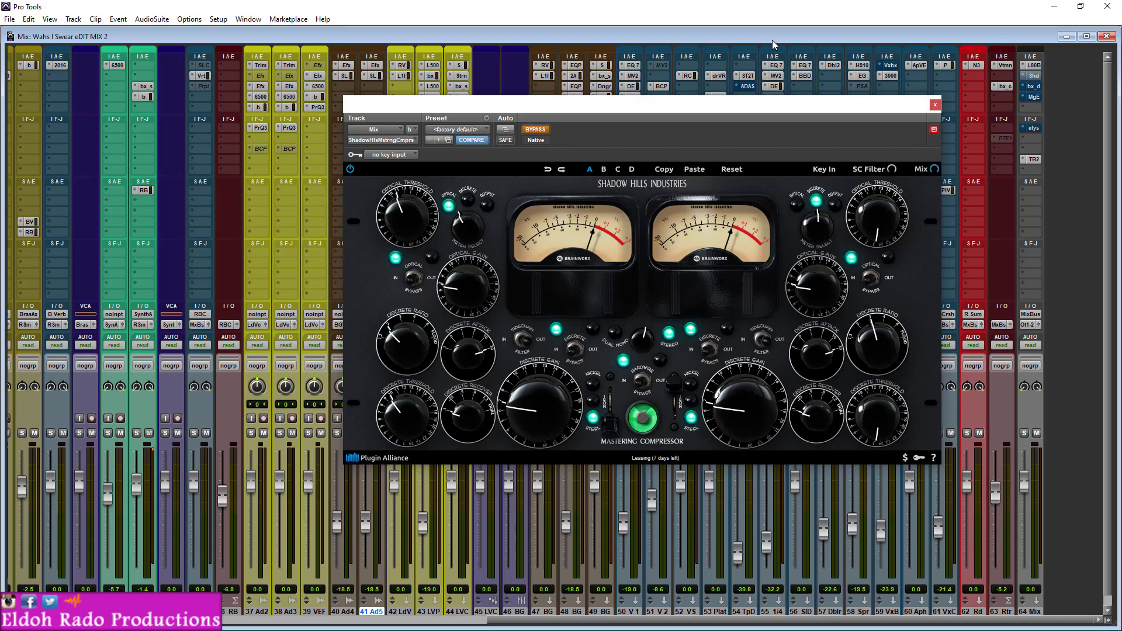
Take the Shadow Hills compressor out of bypass and compare its processing off and on during playback, leaving it on
left_click(536, 130)
left_click_drag(494, 104, 500, 117)
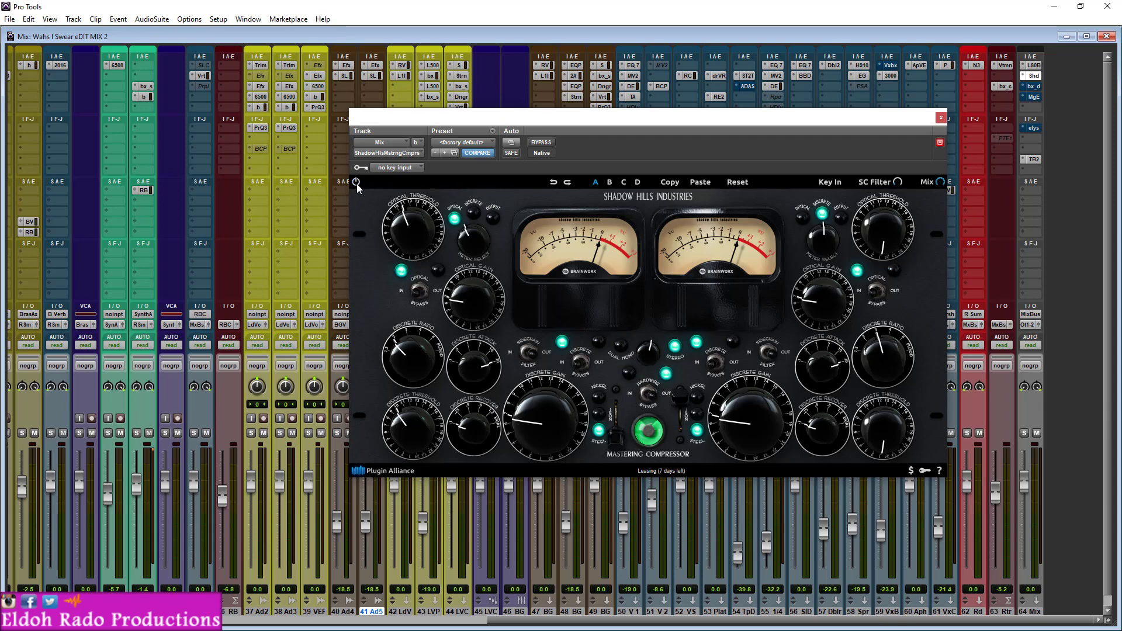
key("space")
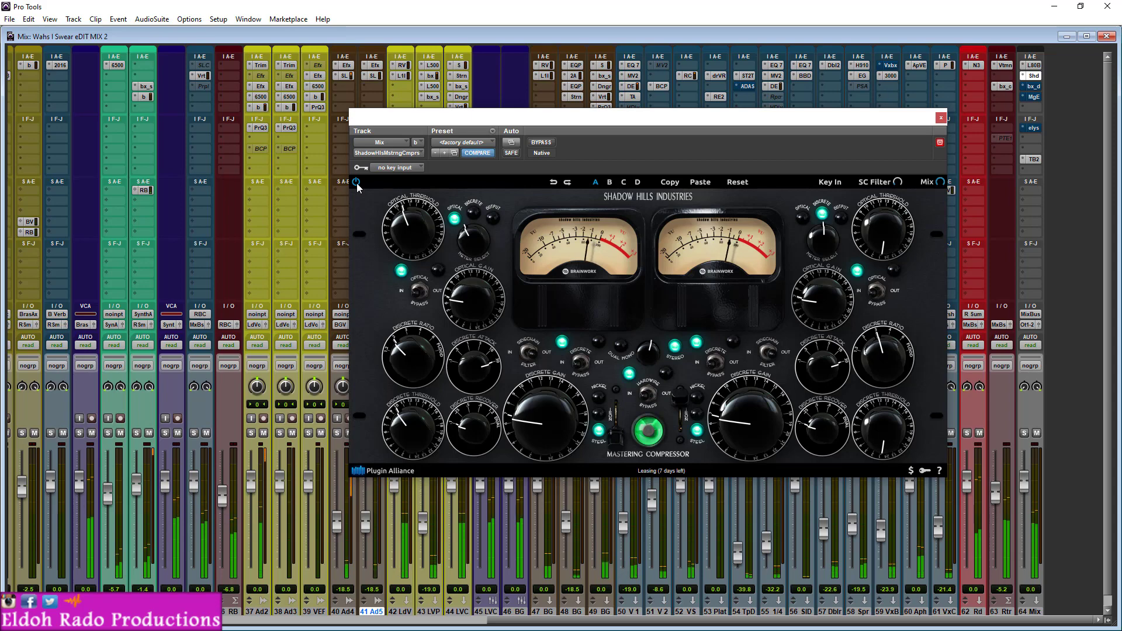
left_click(356, 183)
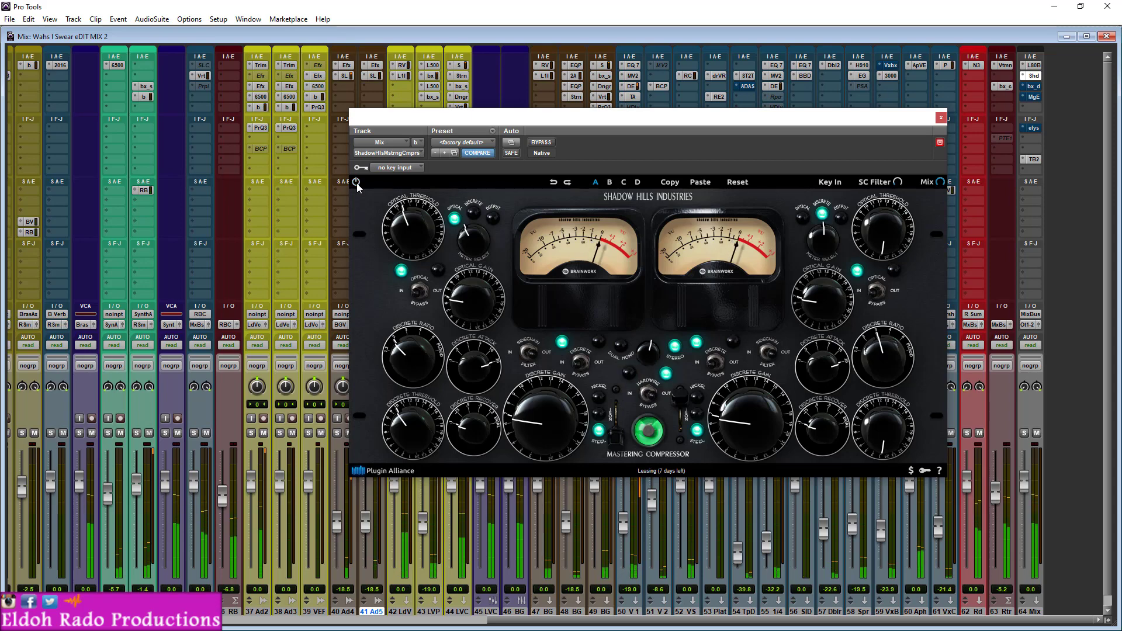
left_click(357, 183)
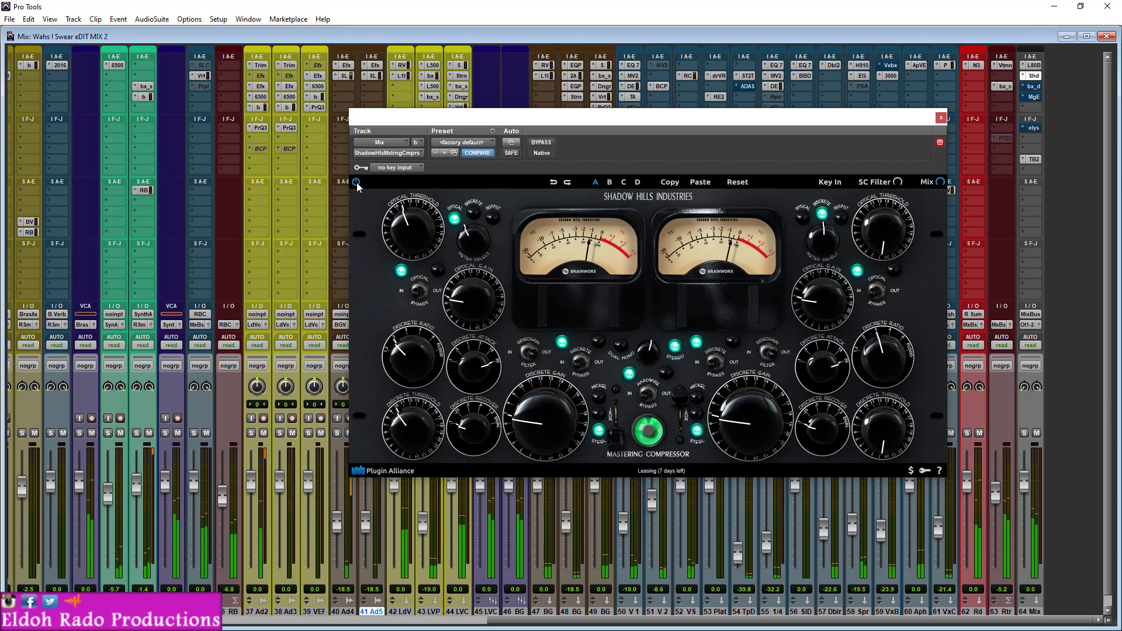
left_click(356, 183)
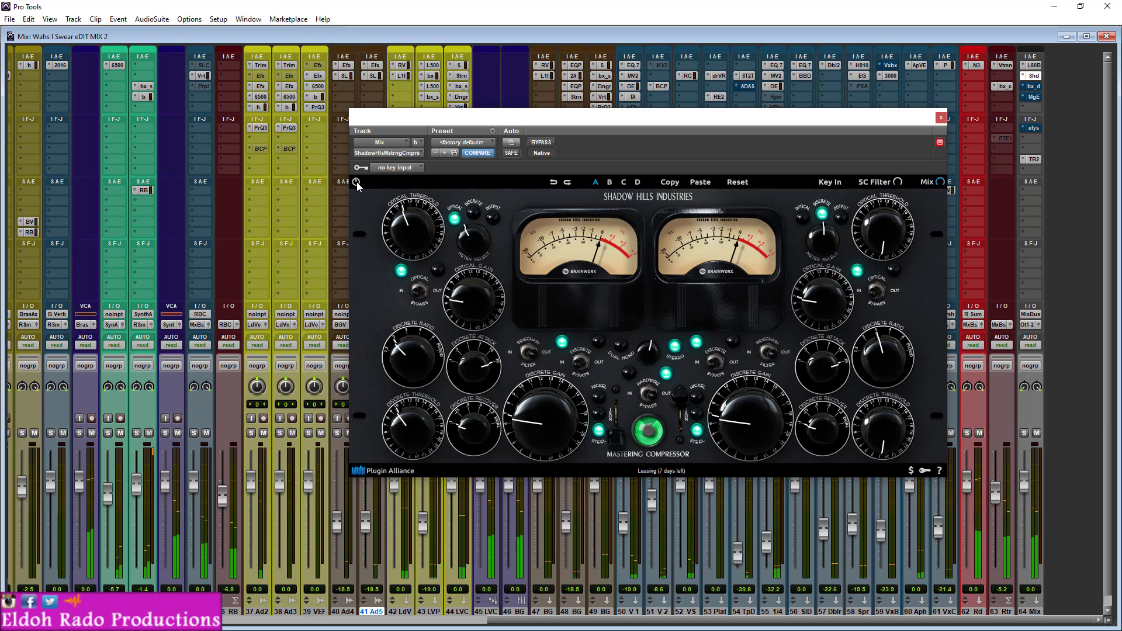
left_click(357, 183)
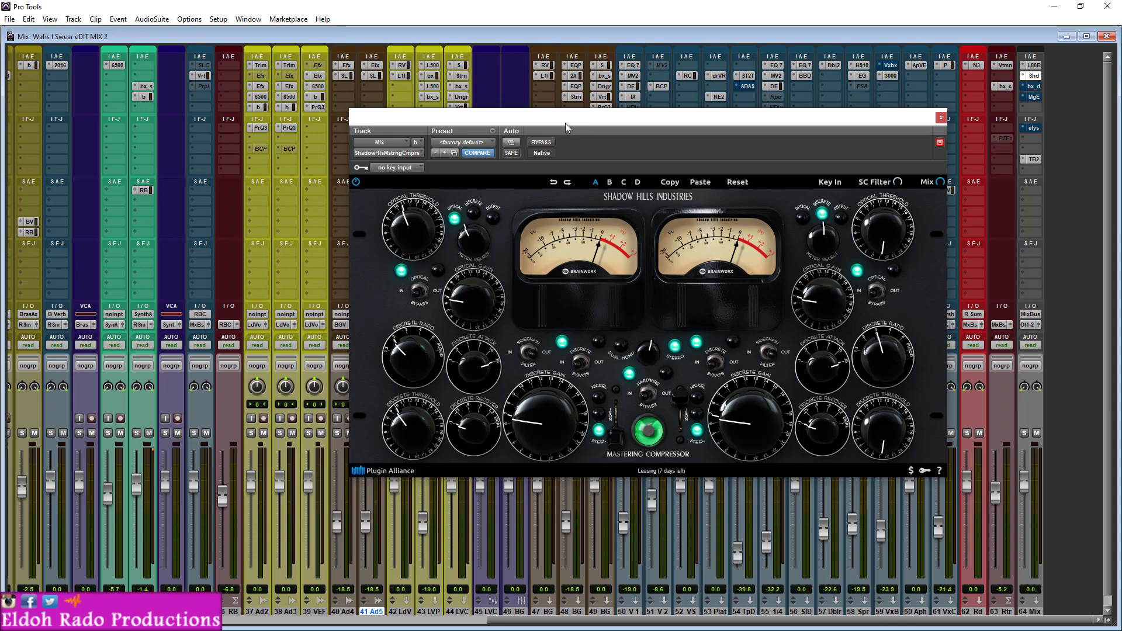
Switch the compressor's optical section out, back in and out again on both channels
left_click_drag(559, 125, 539, 142)
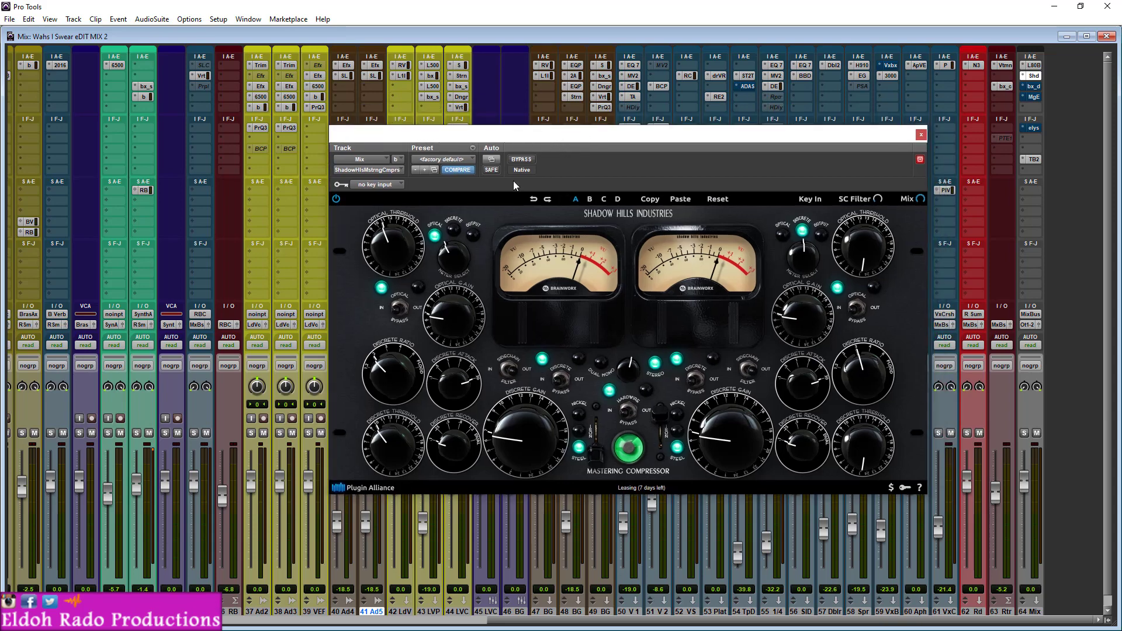
left_click(406, 309)
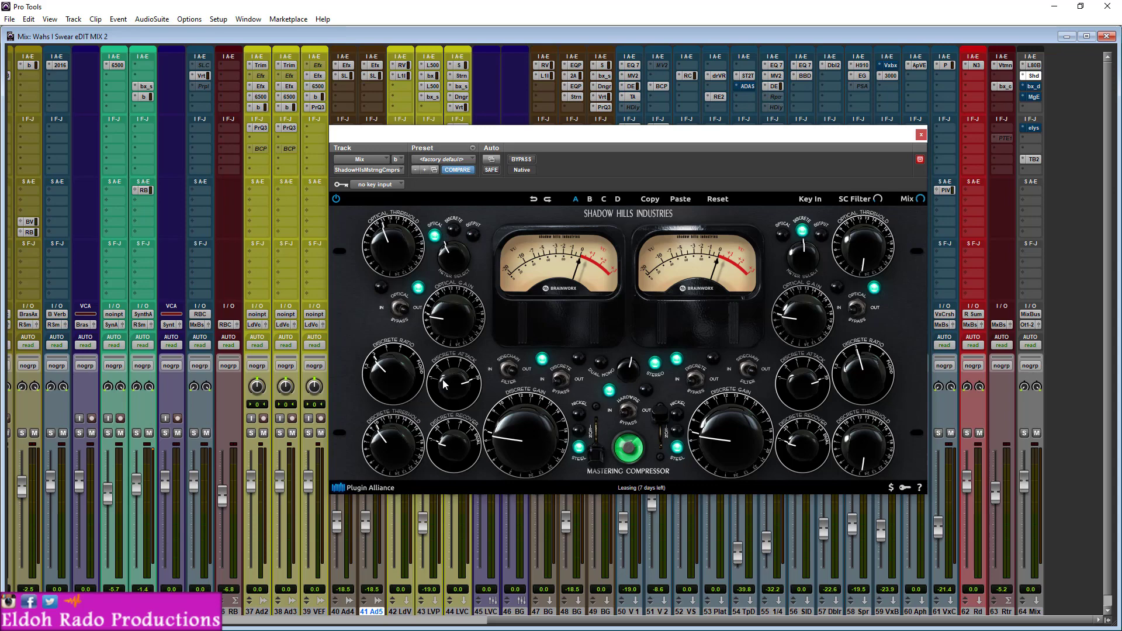
left_click_drag(661, 135, 672, 135)
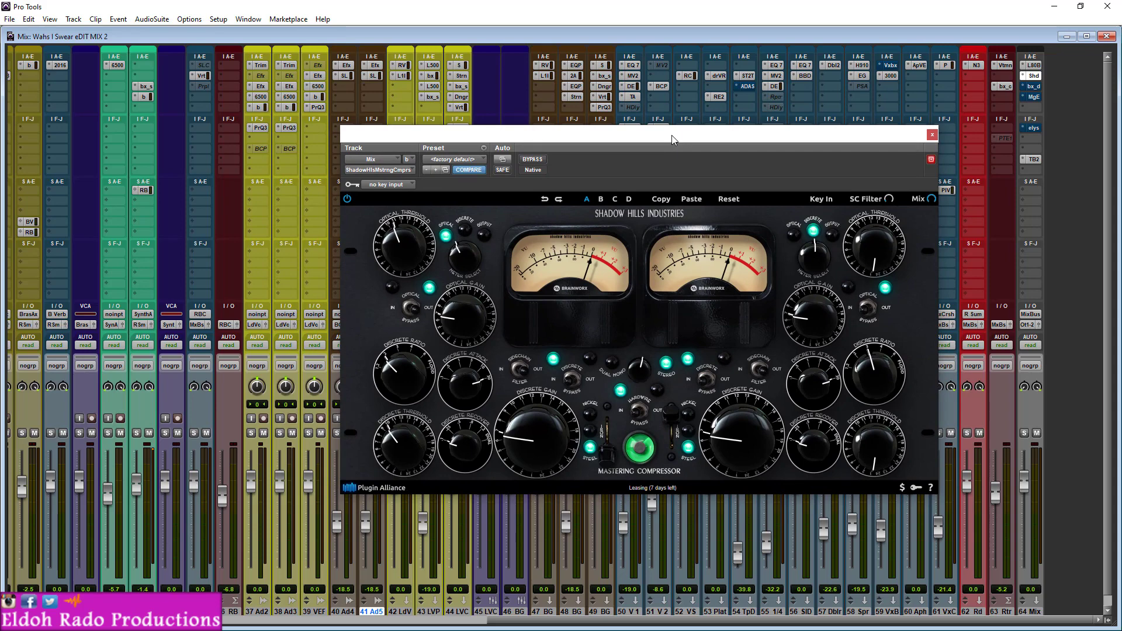
left_click_drag(672, 135, 637, 139)
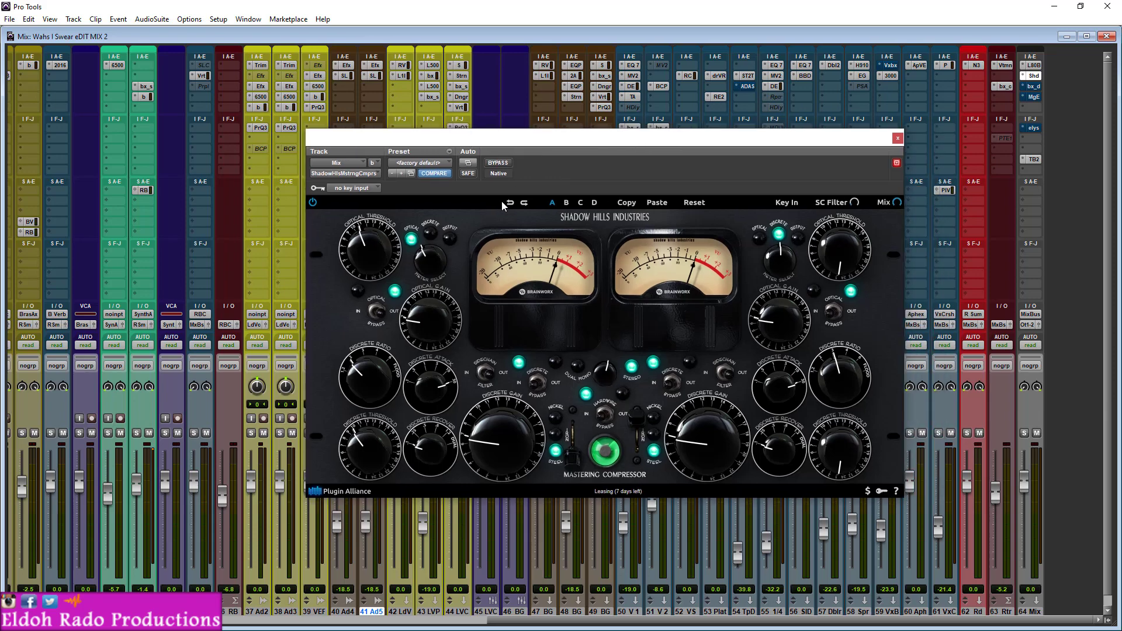
left_click(375, 314)
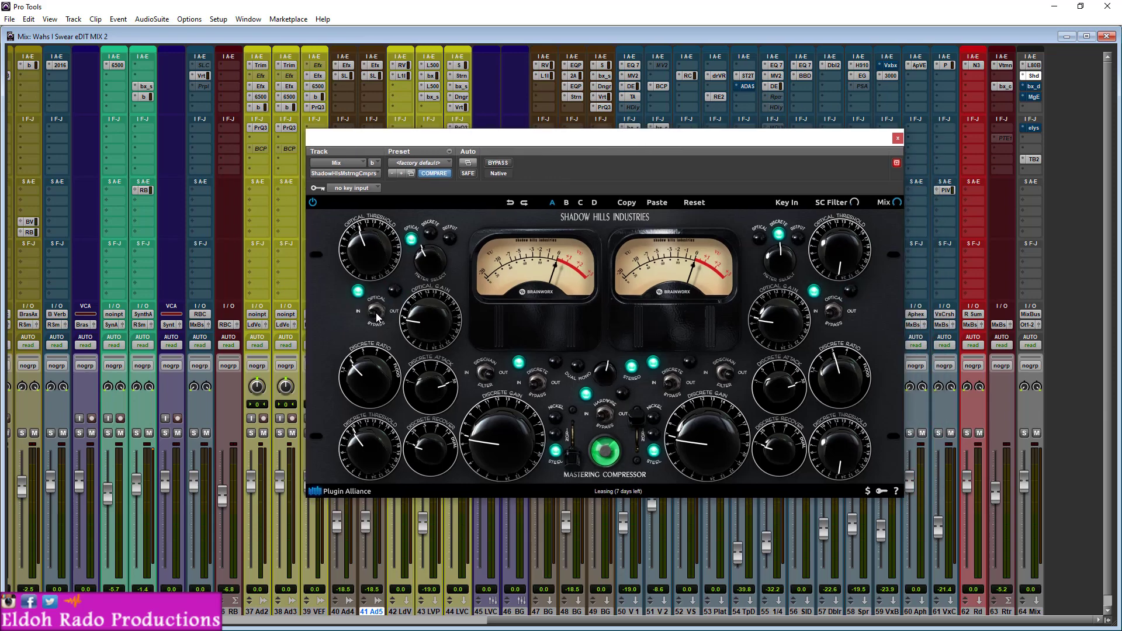
left_click(377, 315)
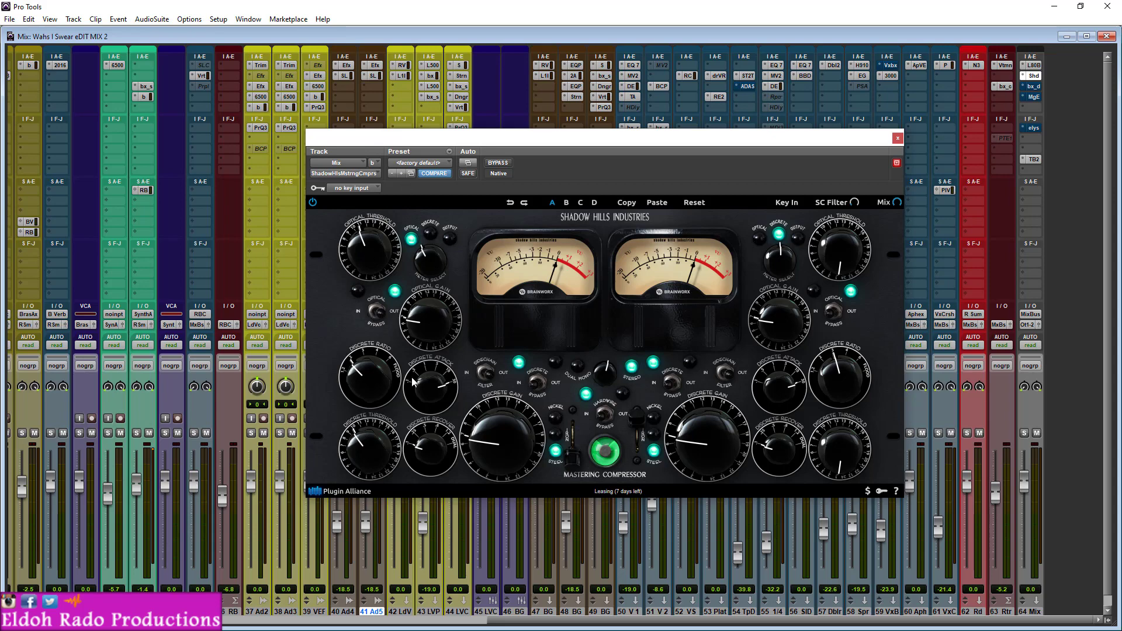
Play the mix and compare the compressor's optical section in and out, ending with it out
left_click_drag(617, 143, 615, 155)
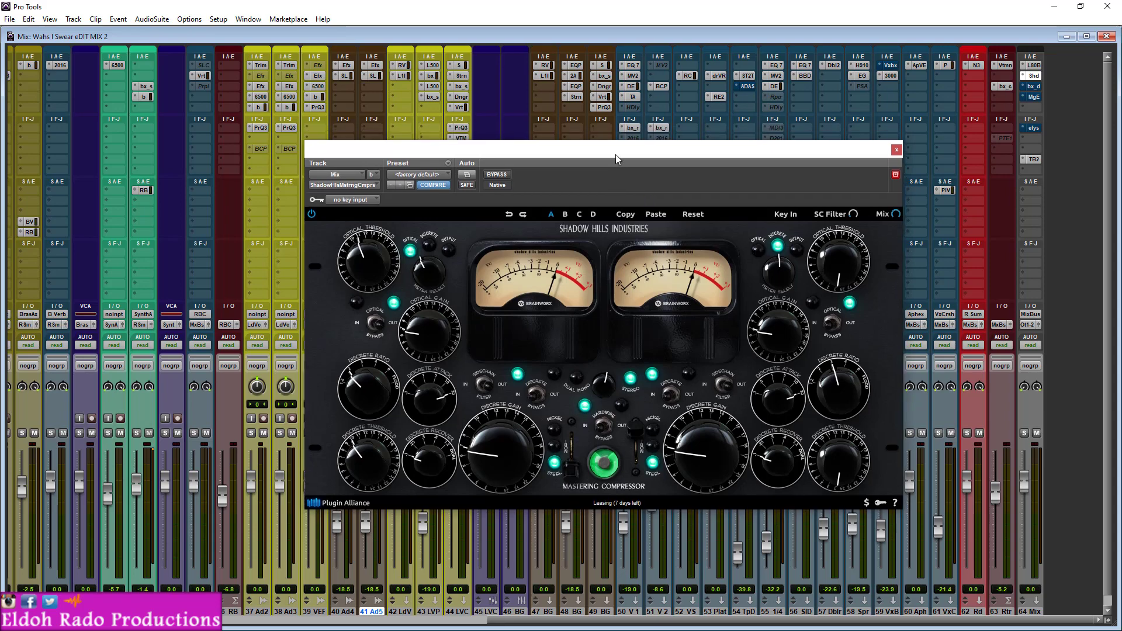
left_click(373, 327)
left_click_drag(591, 151, 589, 159)
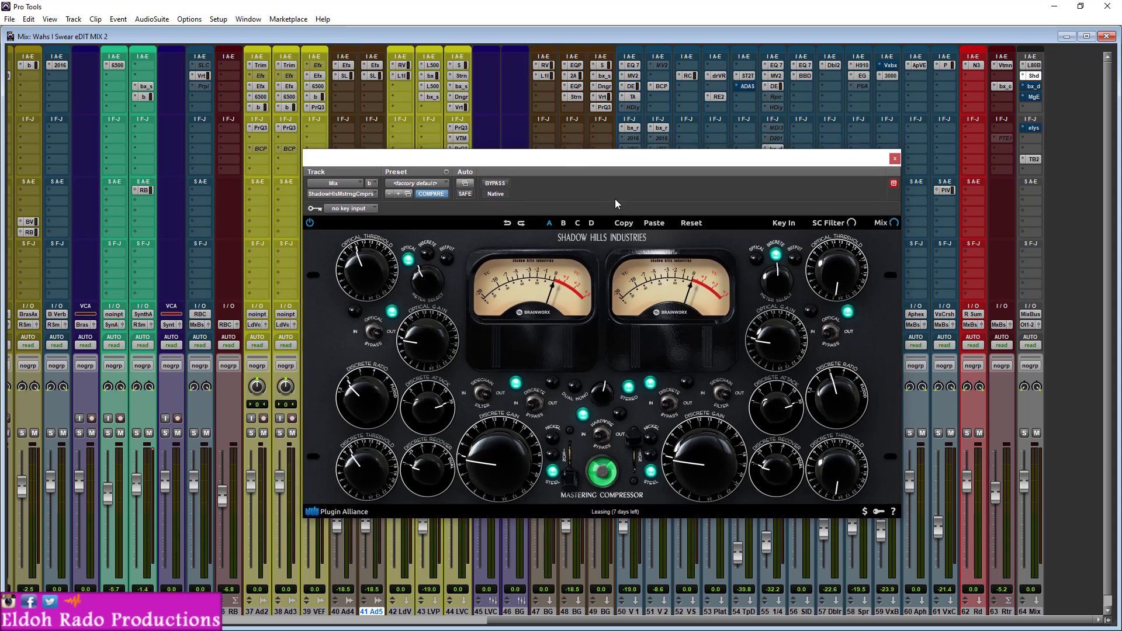
left_click_drag(608, 166, 615, 152)
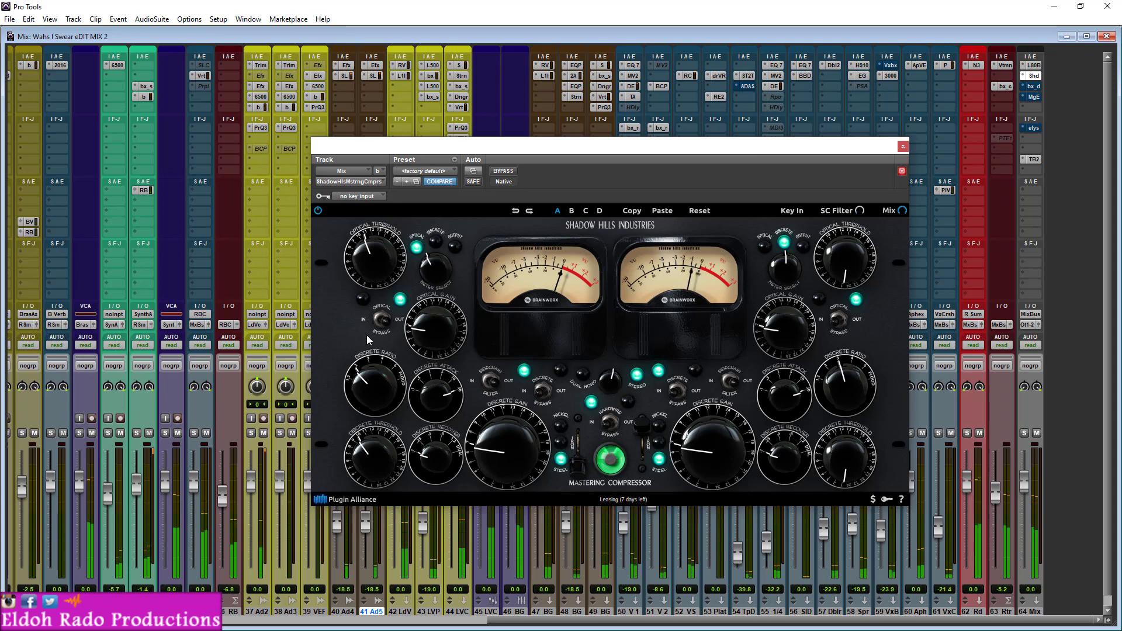
left_click(380, 324)
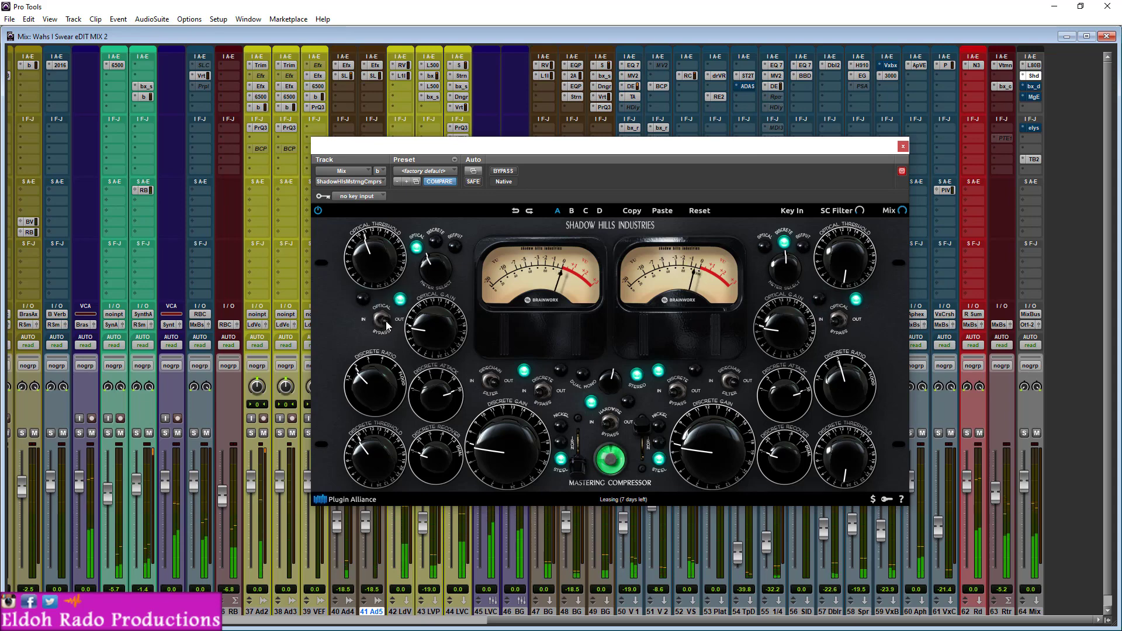
left_click(362, 325)
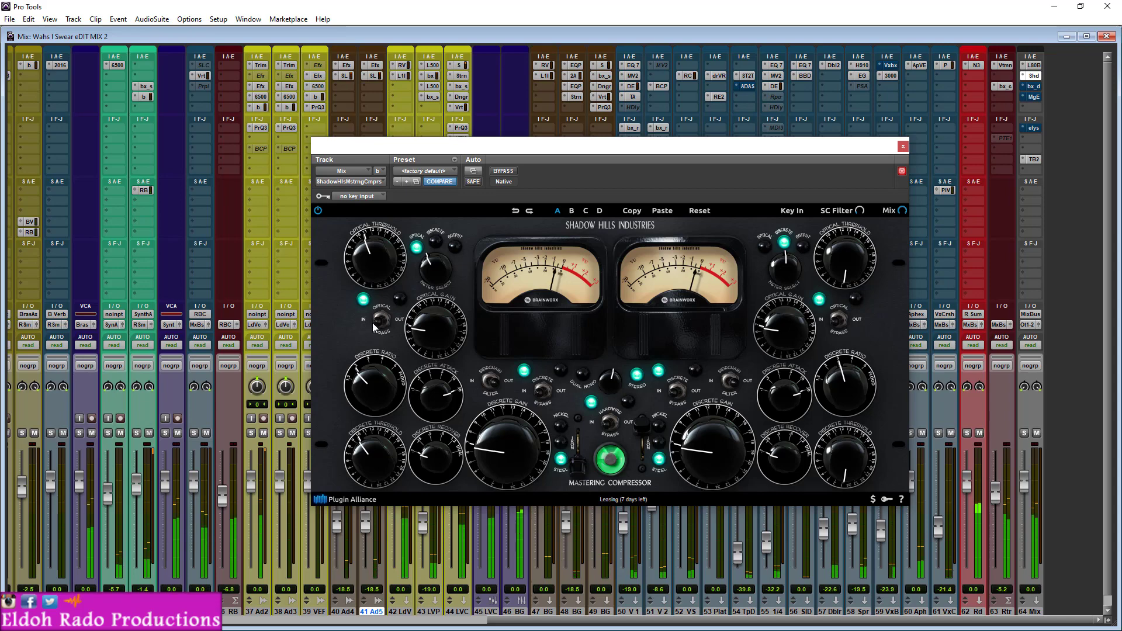
left_click(396, 325)
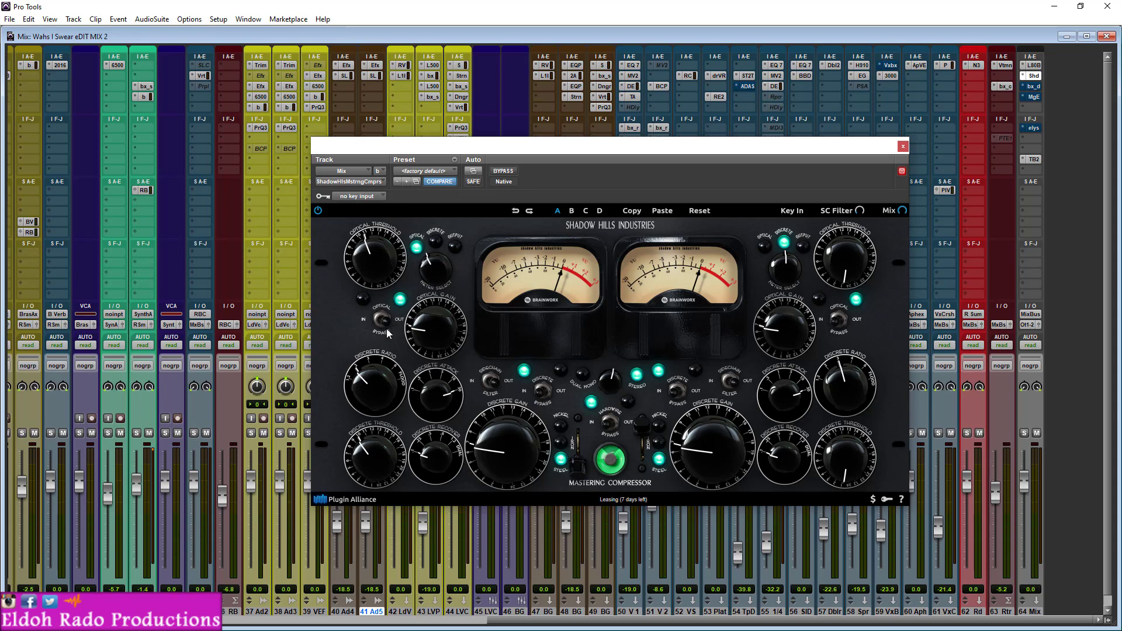
Check the compressor's VU reference level, and switch the first channel's meter display to Discrete and back to Optical
left_click(423, 278)
left_click(419, 240)
left_click(537, 250)
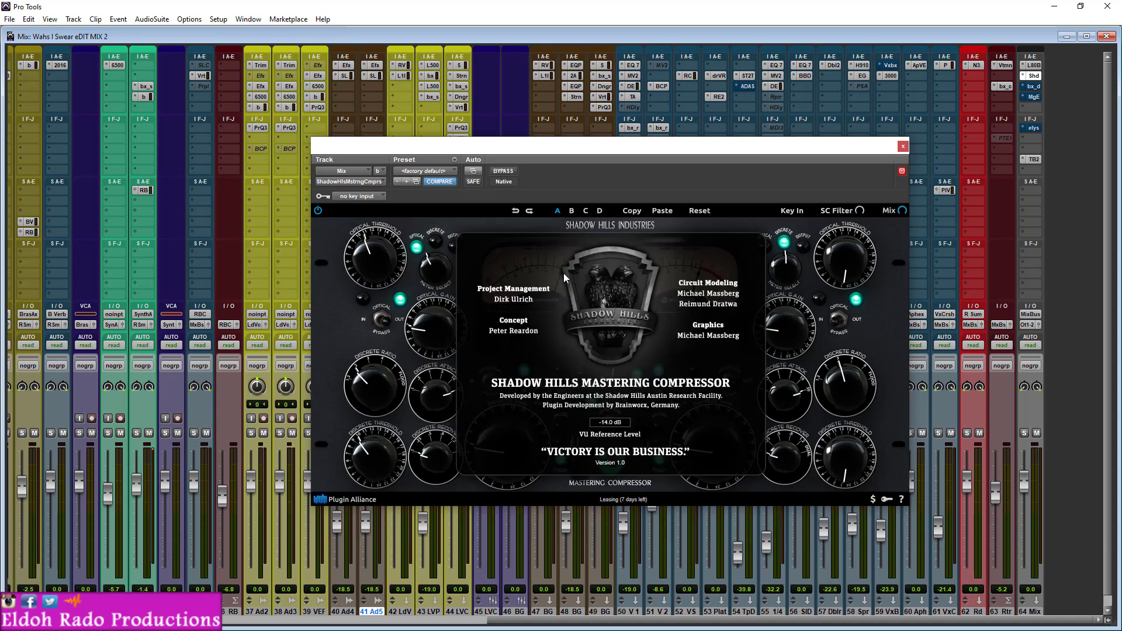
left_click(684, 237)
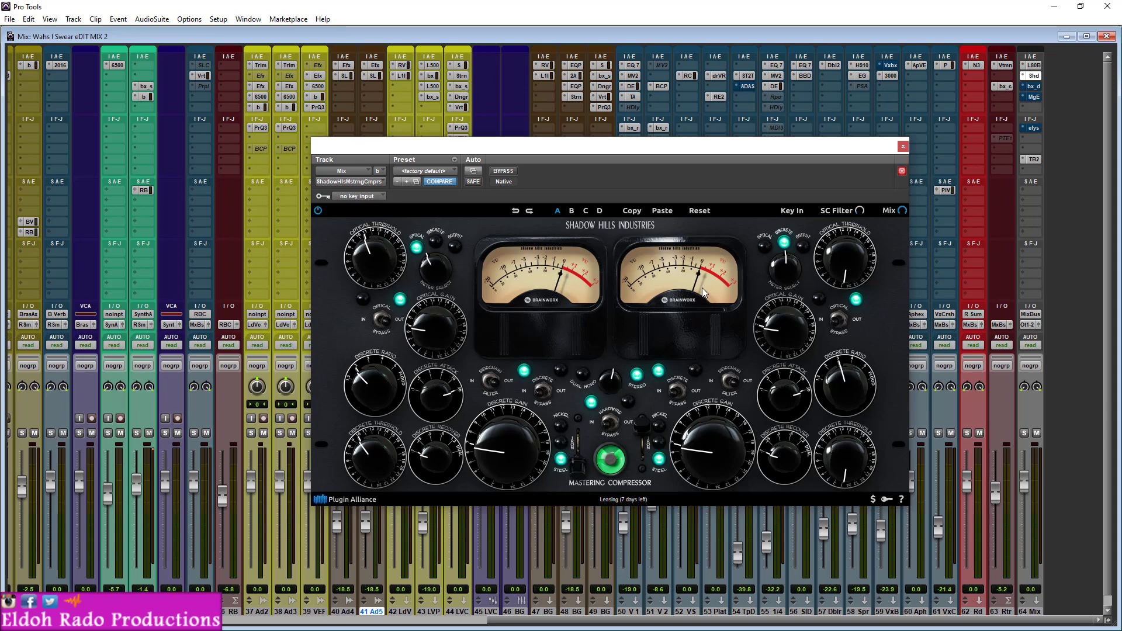
left_click(439, 280)
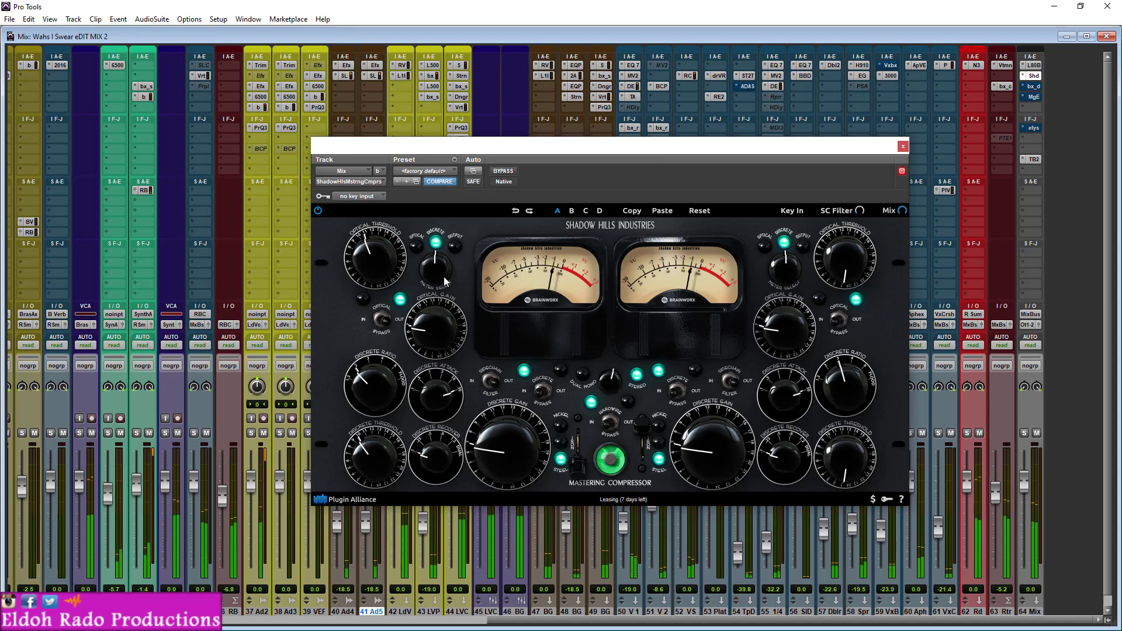
left_click_drag(444, 268, 410, 322)
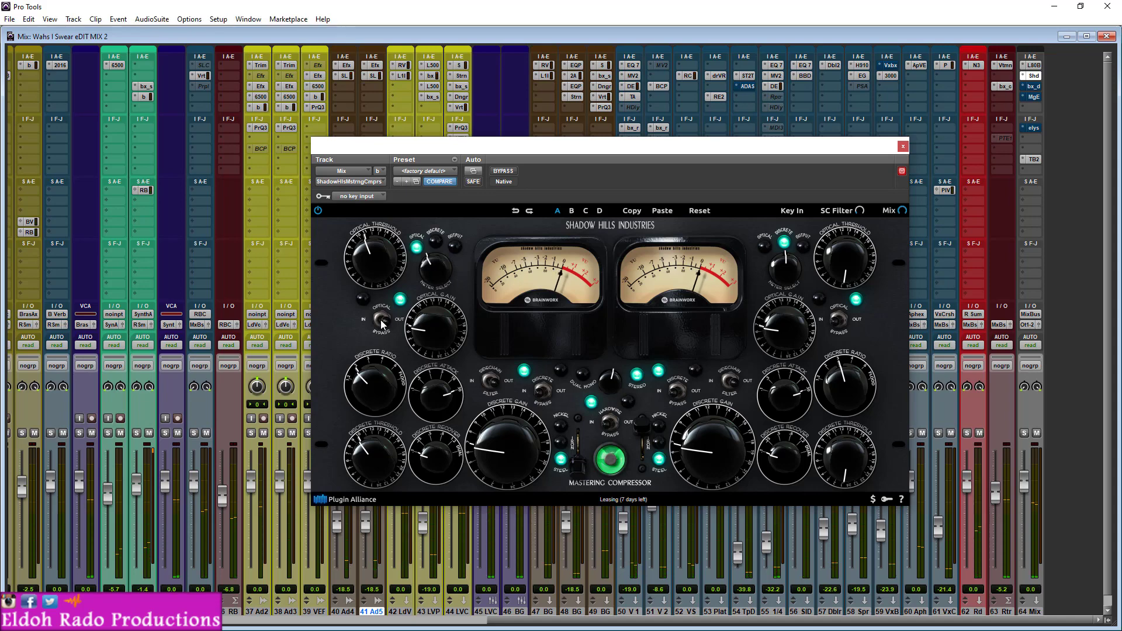
Switch the compressor's optical section back in on both channels and close the plug-in
left_click(381, 321)
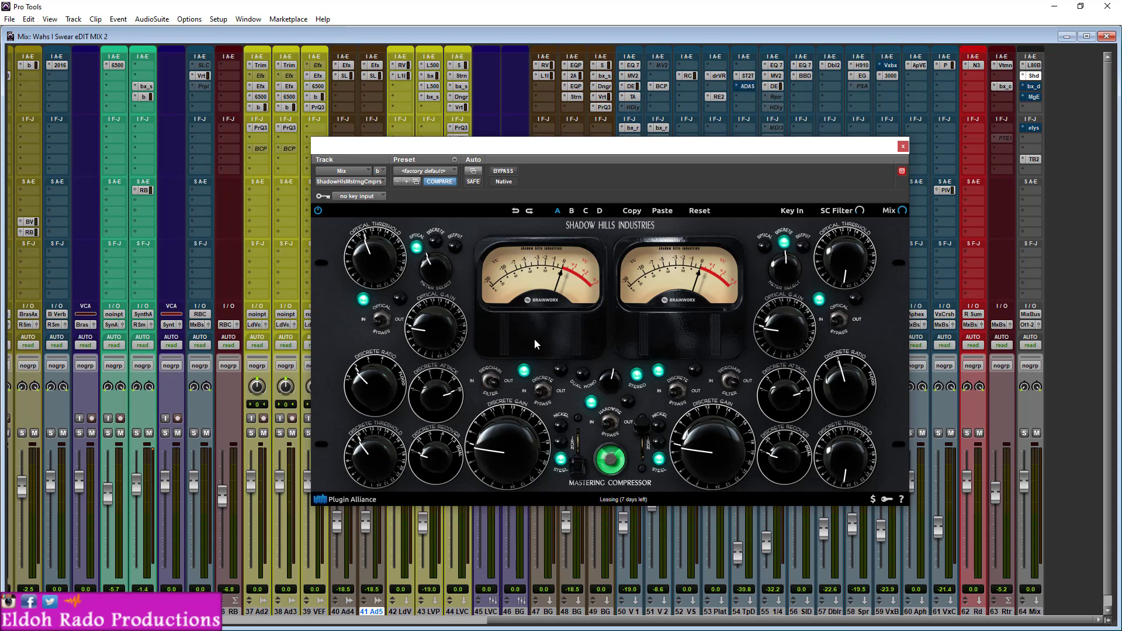
left_click(905, 148)
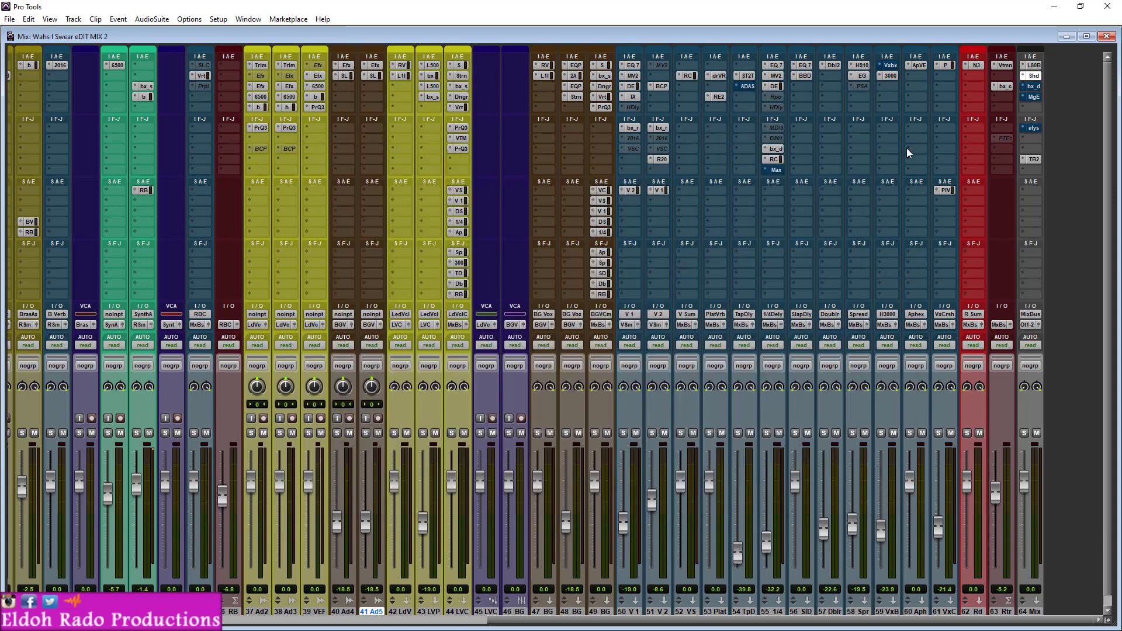
Open the bx_digital V3 equalizer on the Mix track and reposition its window to view all its controls
left_click(1033, 87)
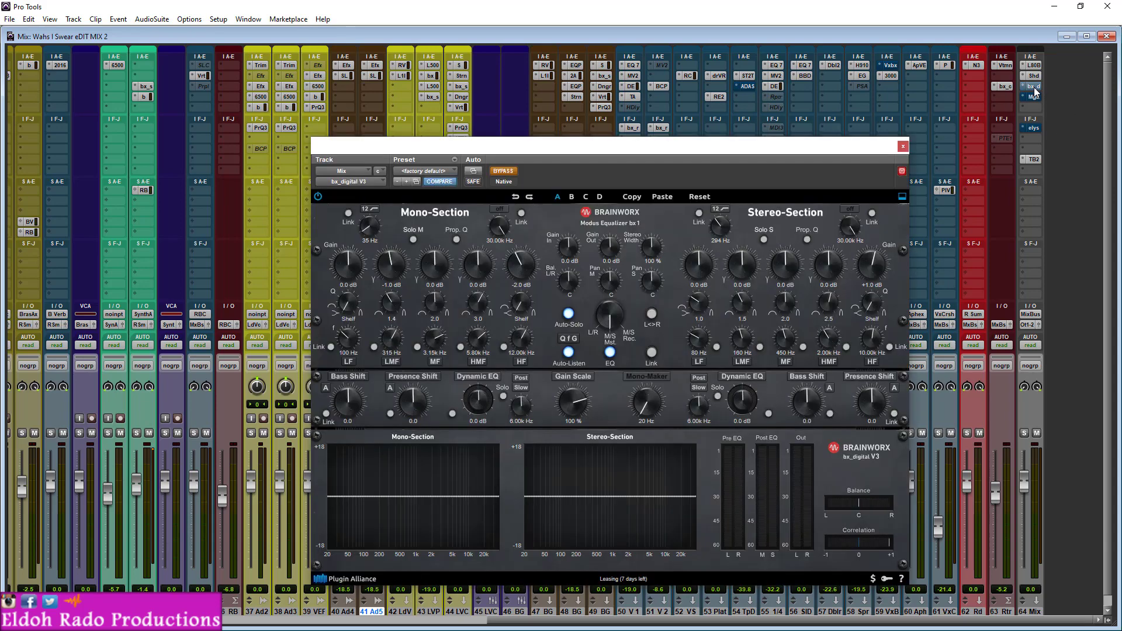
left_click_drag(620, 151, 629, 128)
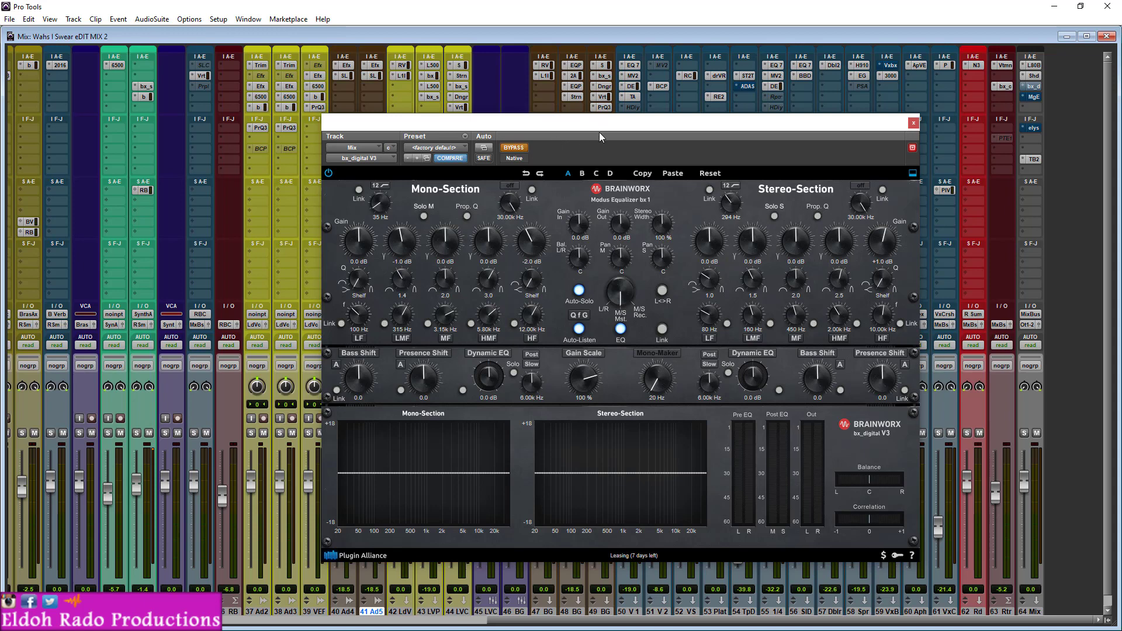
Take the bx_digital V3 equalizer out of bypass and reposition its window to keep all its controls in view
left_click_drag(638, 132, 640, 88)
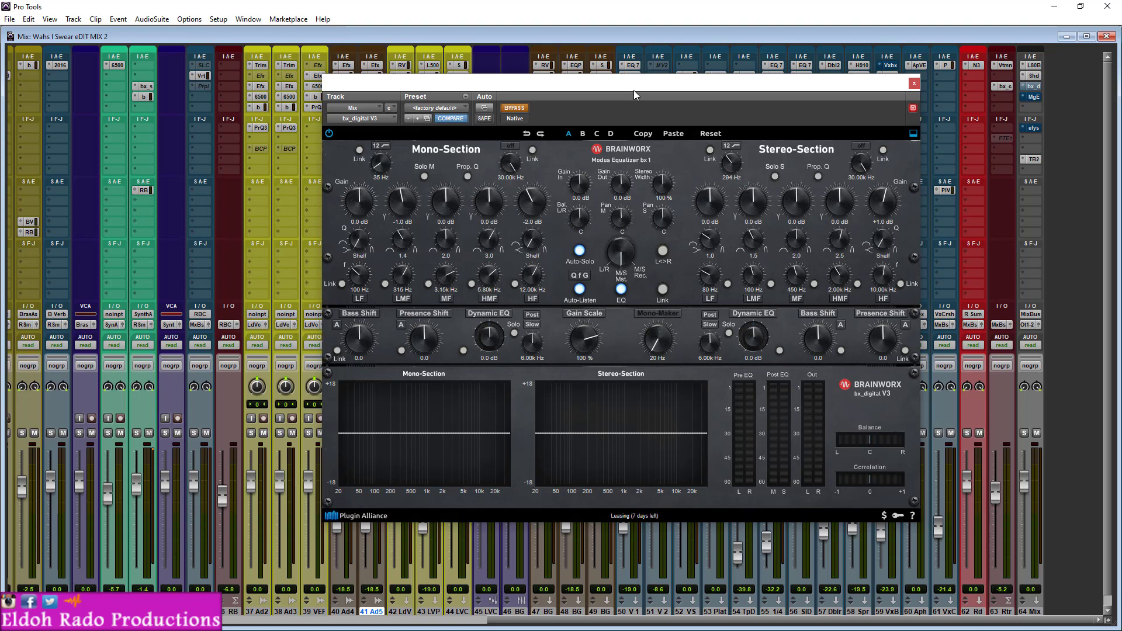
left_click(515, 108)
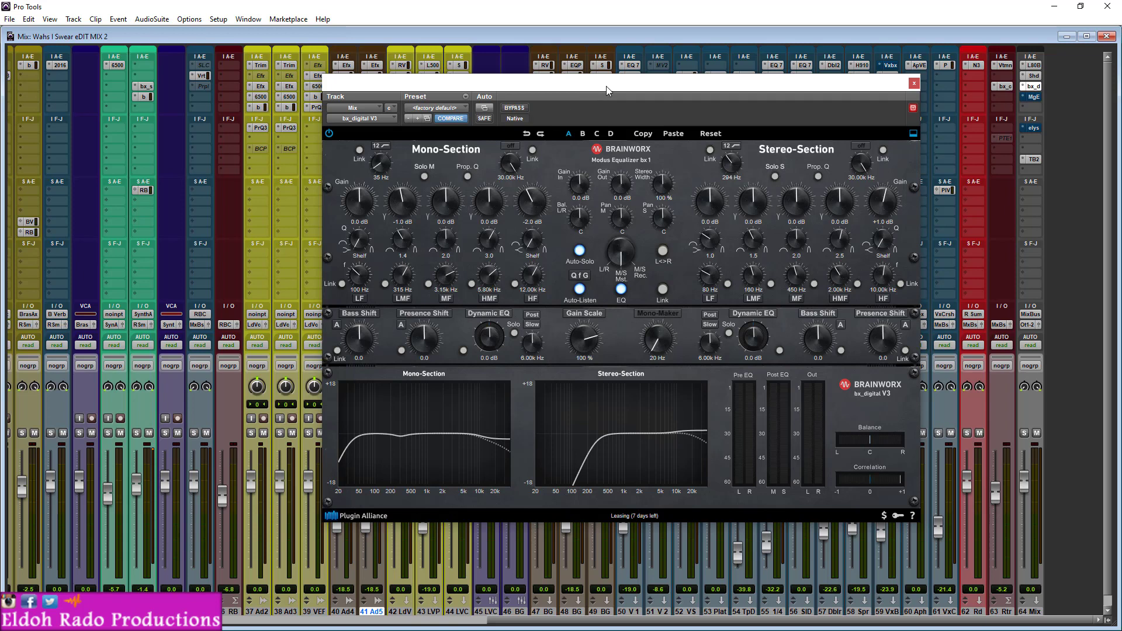
left_click_drag(606, 86, 608, 110)
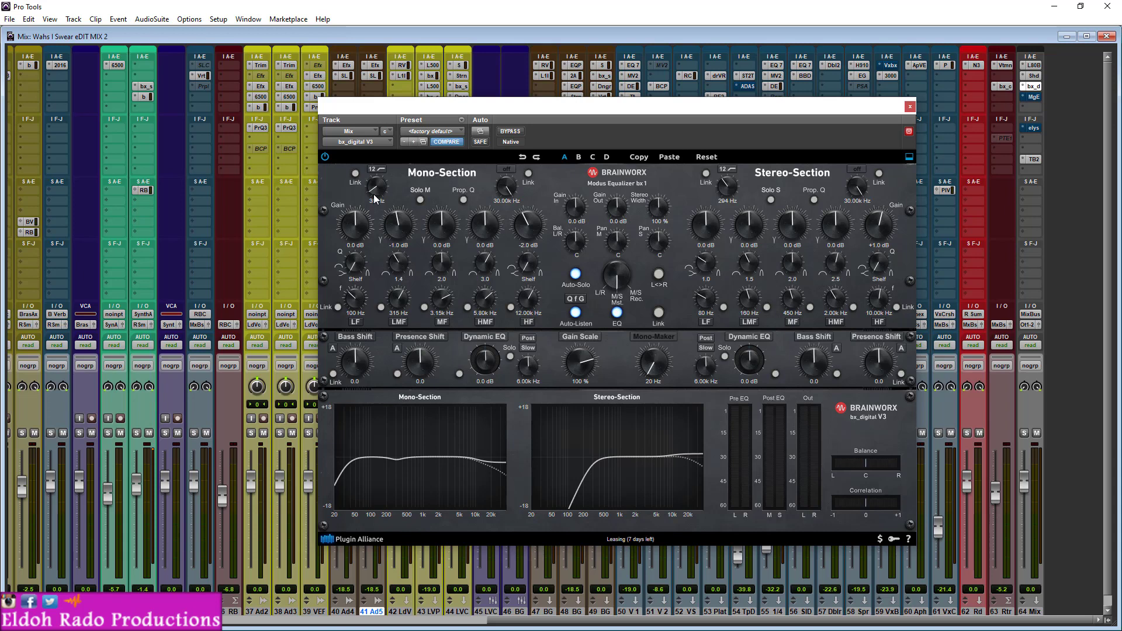
Try sweeping the mono section's high-pass filter frequency, and undo the changes
left_click_drag(375, 199, 396, 272)
left_click_drag(378, 195, 380, 193)
left_click(522, 158)
left_click(520, 158)
left_click_drag(641, 108, 580, 128)
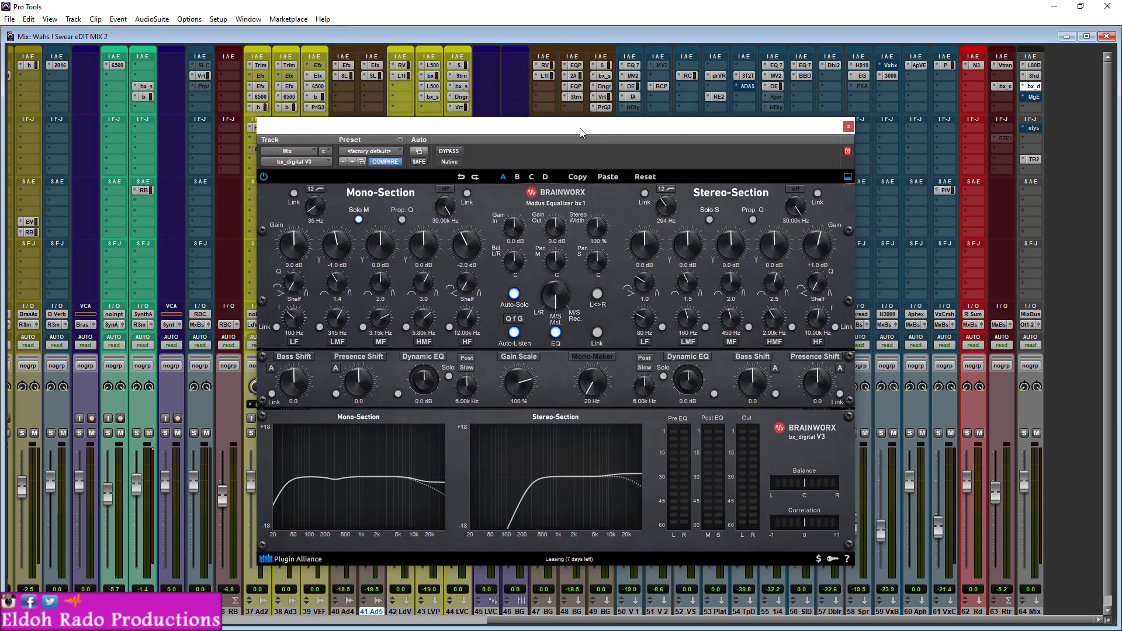
Play the mix and compare the equalizer in and out, with the mono section soloed and unsoloed, ending with it in
left_click(264, 176)
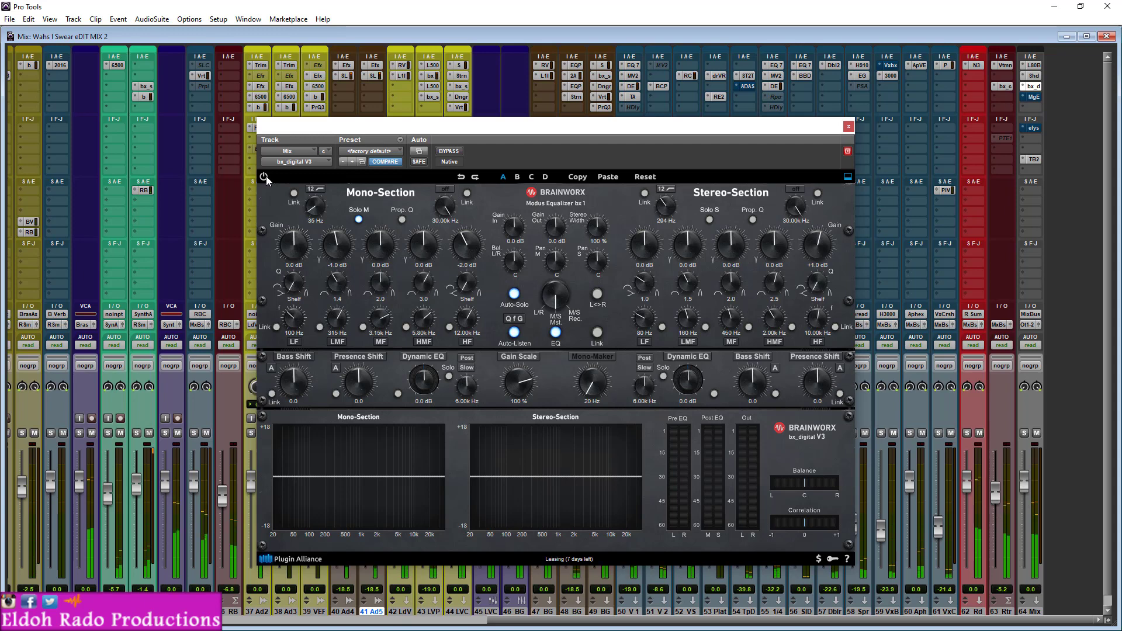
left_click(264, 177)
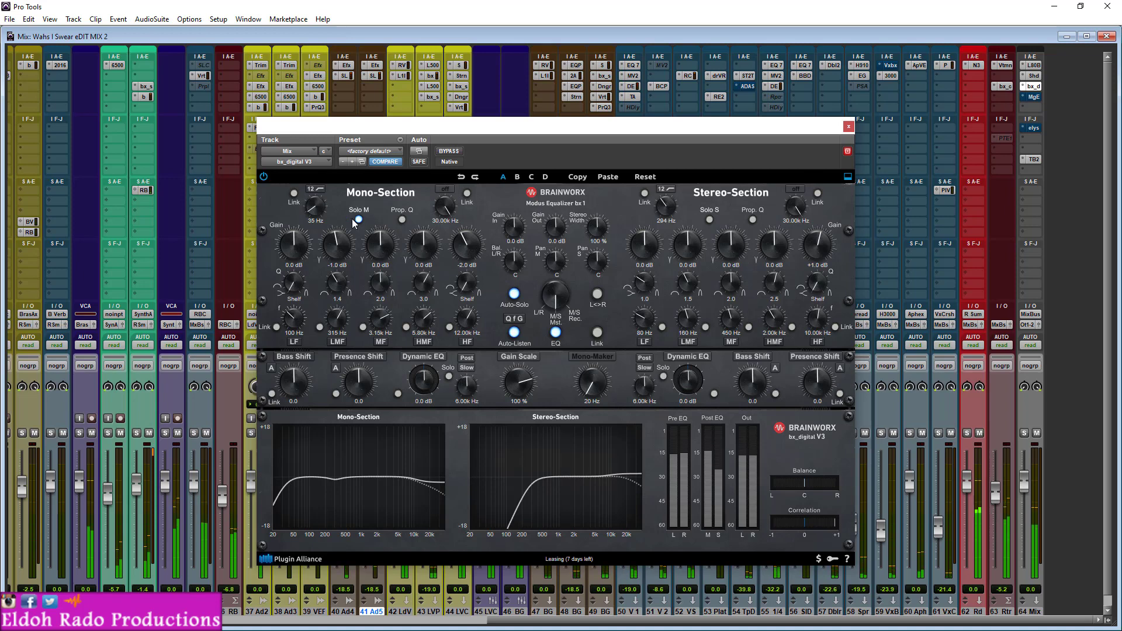
left_click(263, 177)
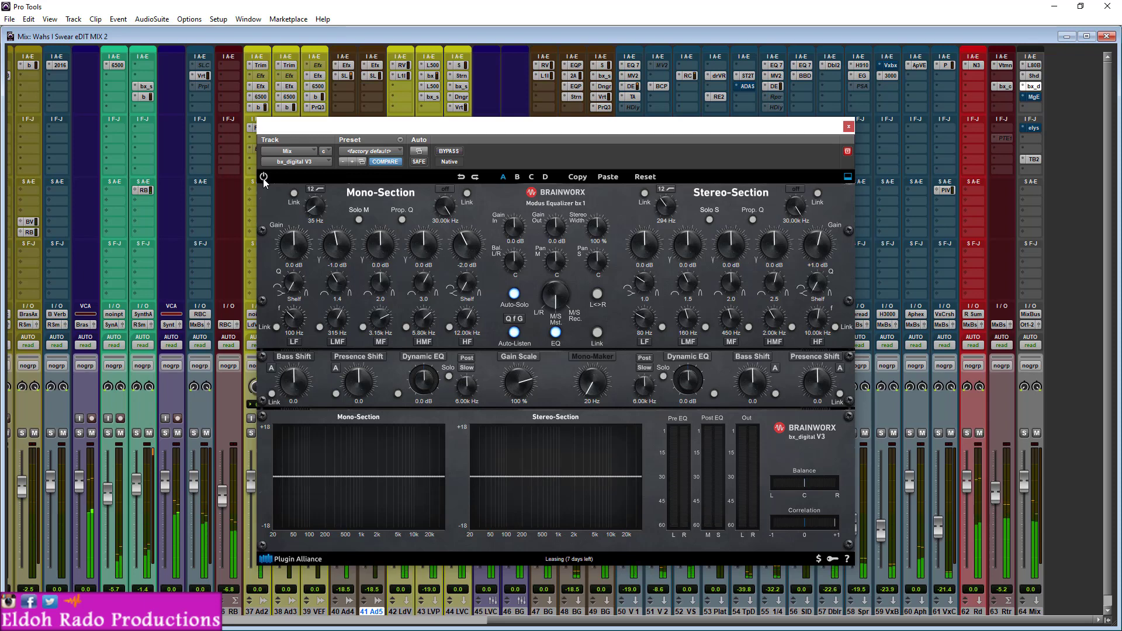
left_click(263, 178)
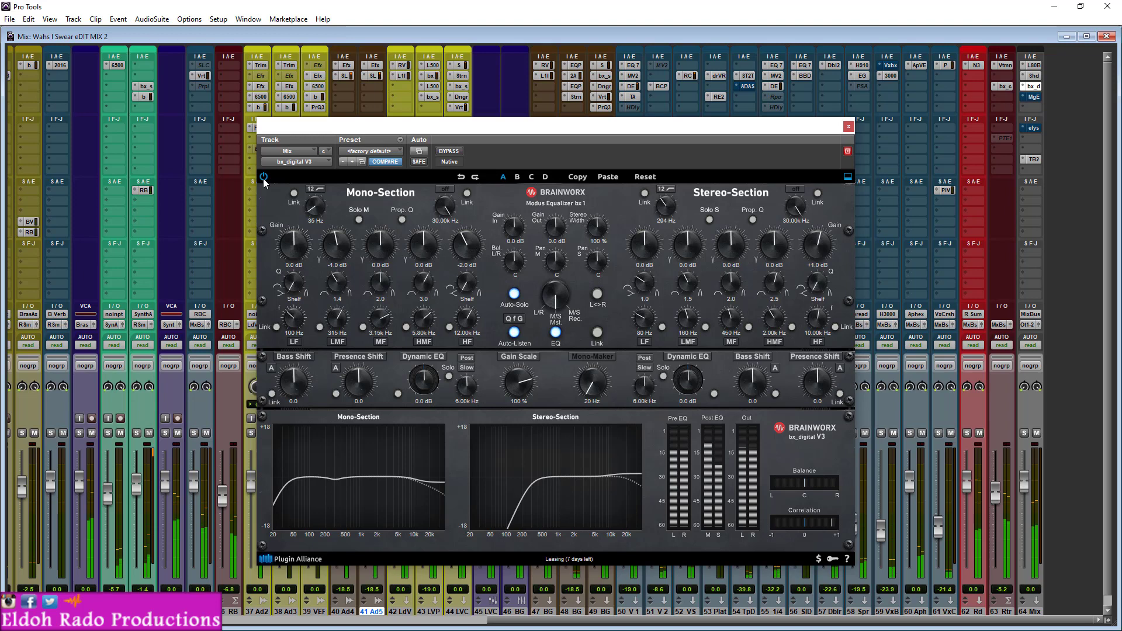
left_click(264, 178)
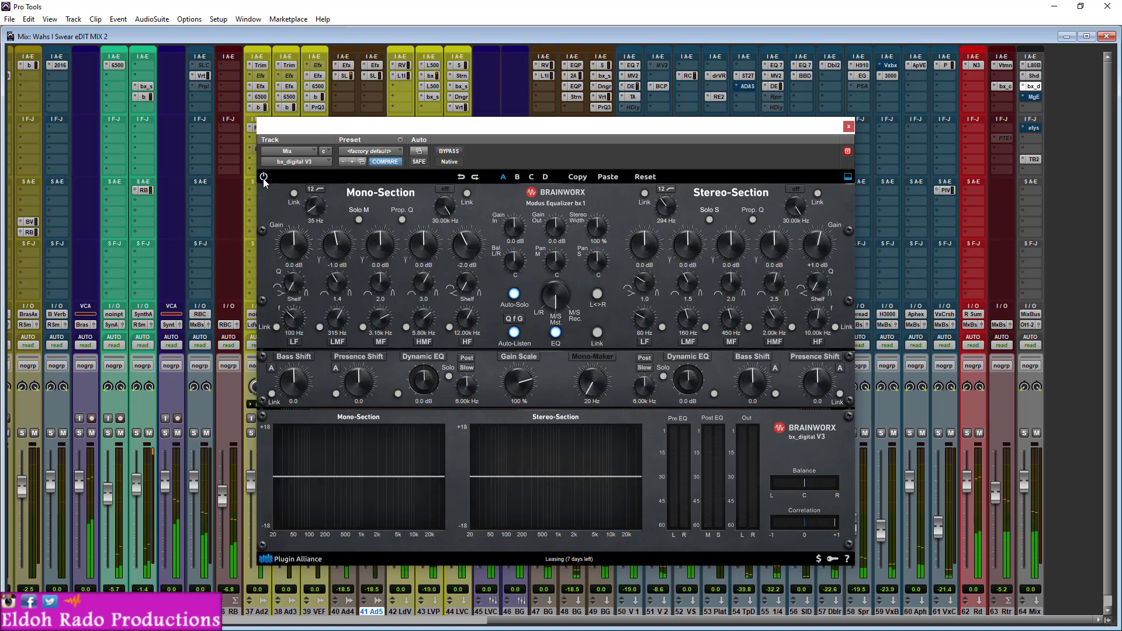
left_click(263, 178)
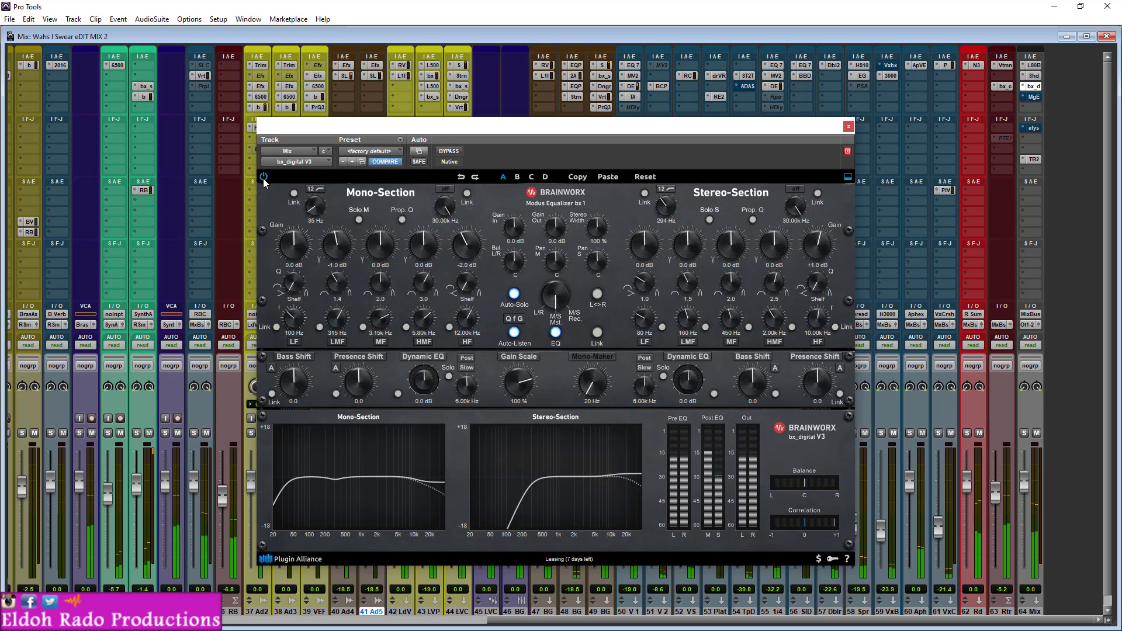
left_click(264, 177)
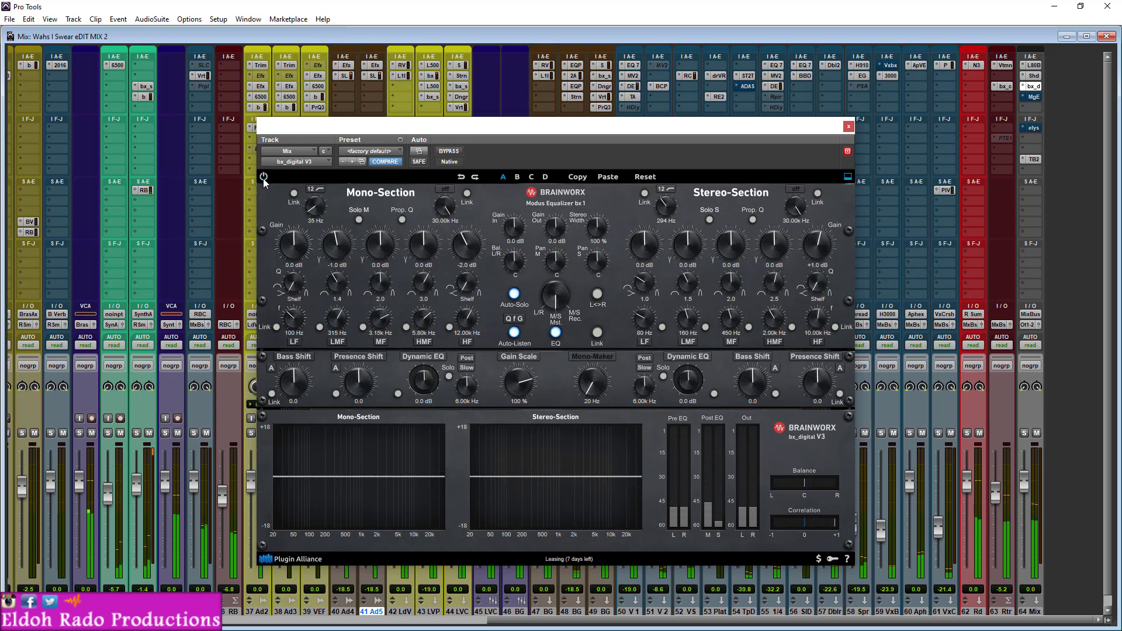
left_click(264, 177)
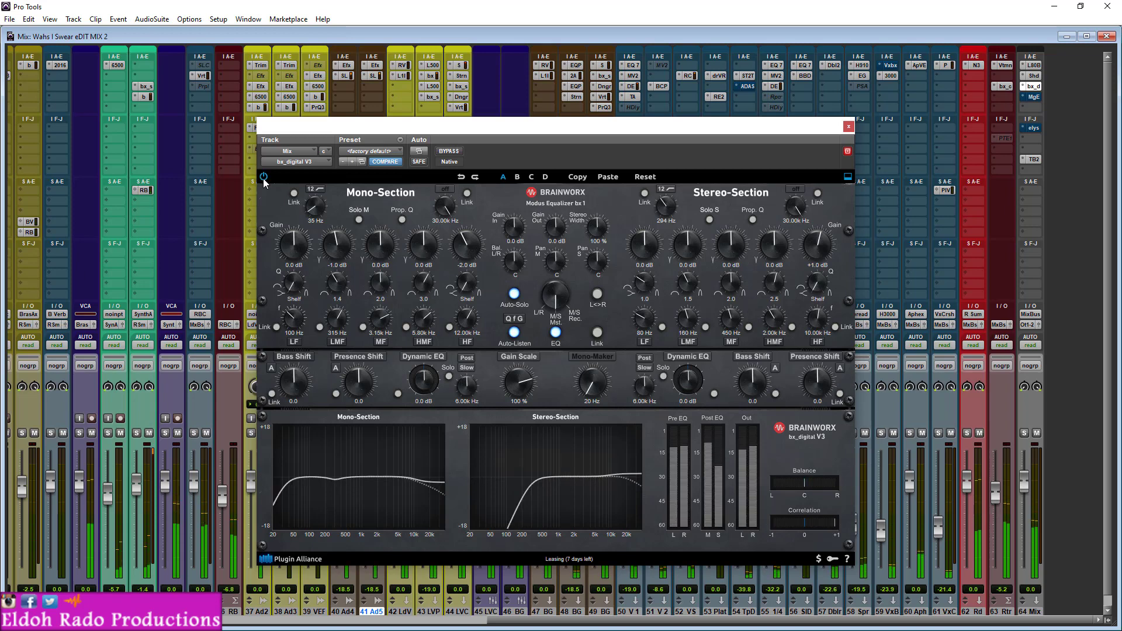
Review the bx_digital V3's mono and stereo section settings, repositioning its window, and close the plug-in
left_click_drag(463, 137, 471, 125)
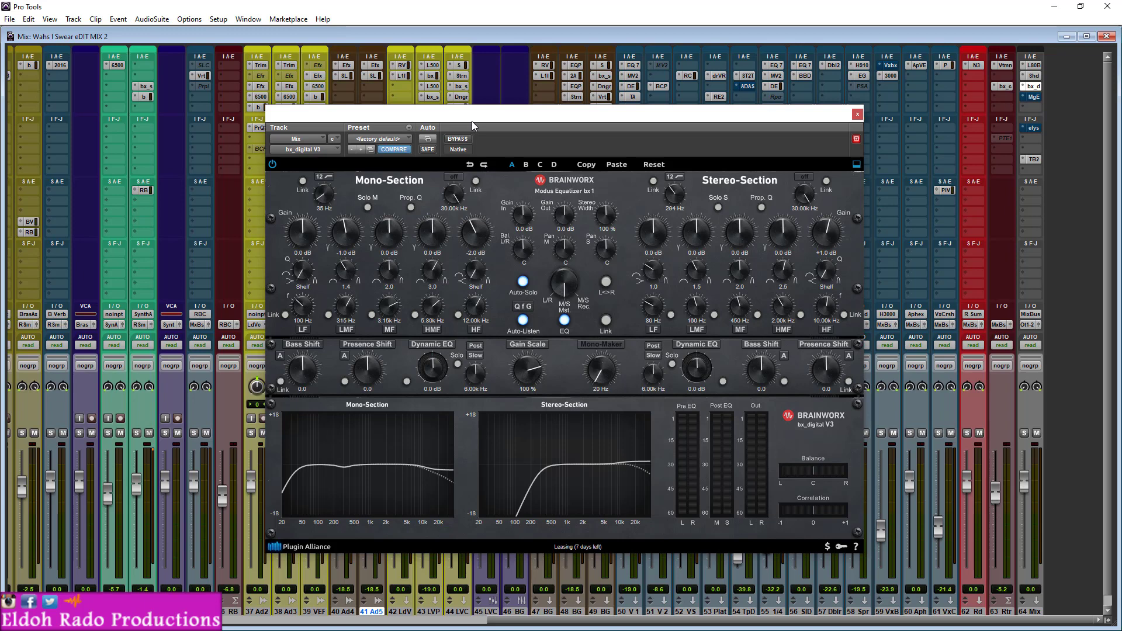
left_click_drag(485, 115, 471, 82)
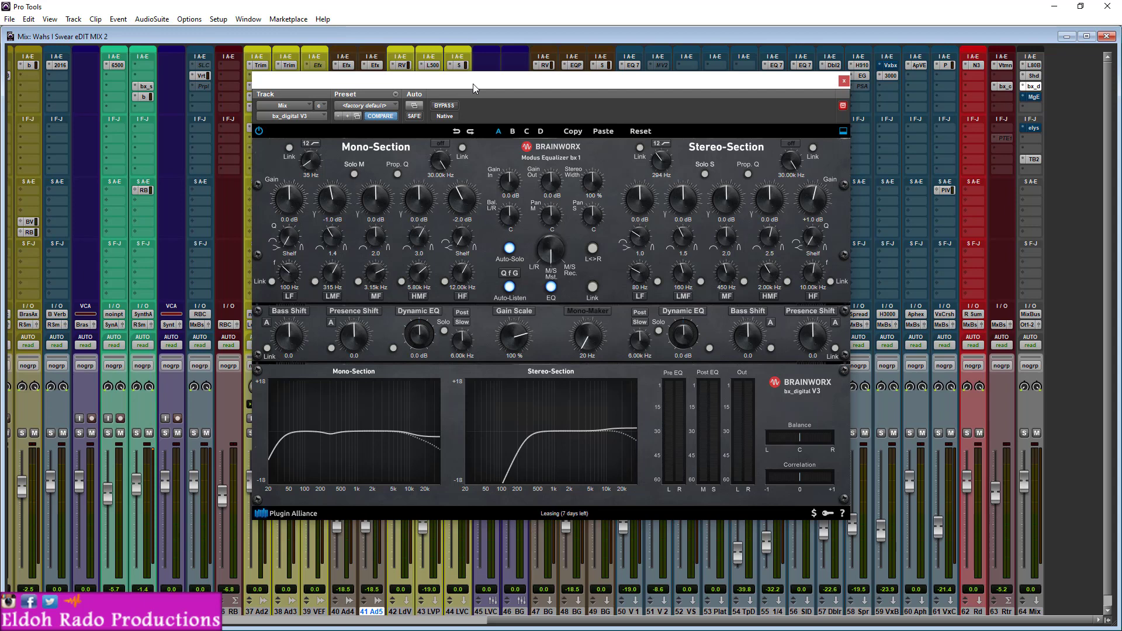
left_click_drag(493, 79, 496, 96)
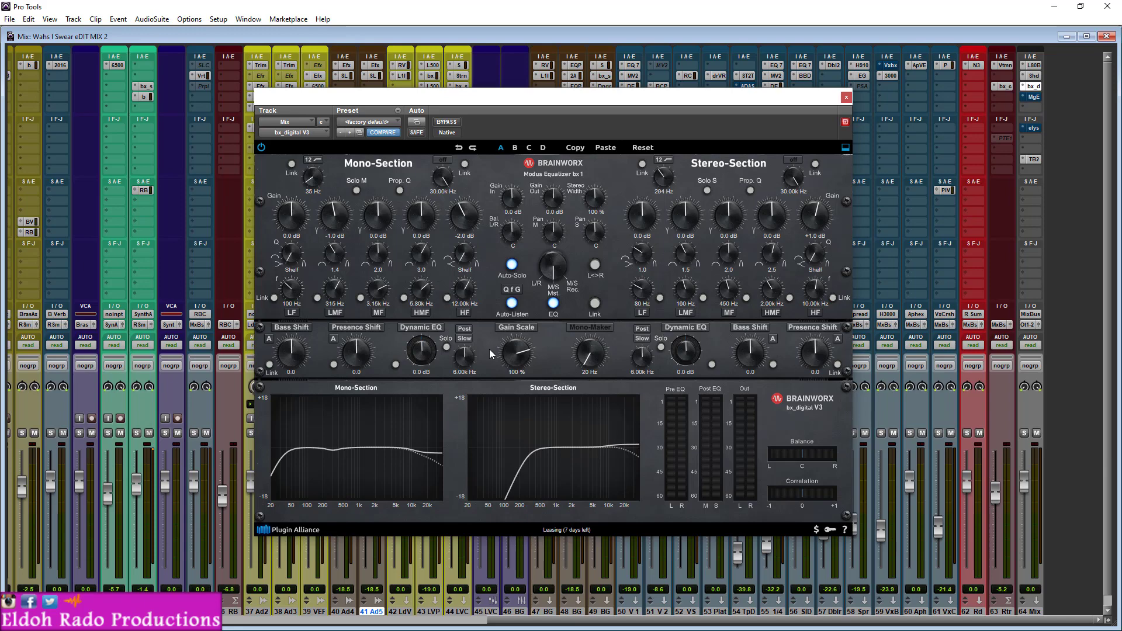
left_click(846, 99)
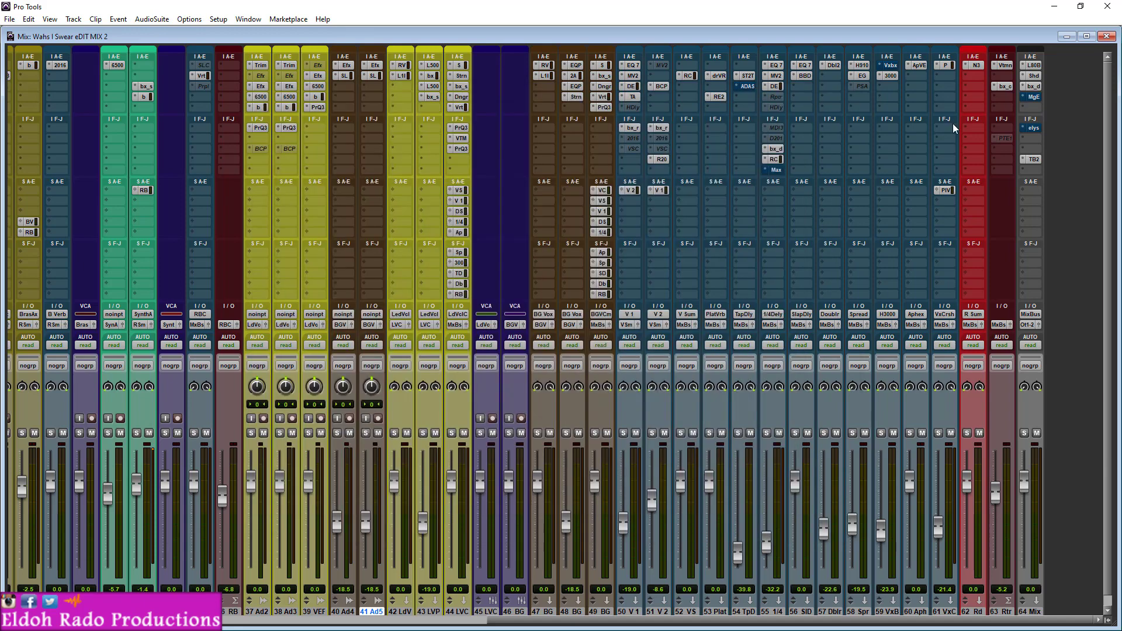
Open the Maag EQ4 equalizer on the Mix track and reposition its window to review its band settings
left_click(1034, 97)
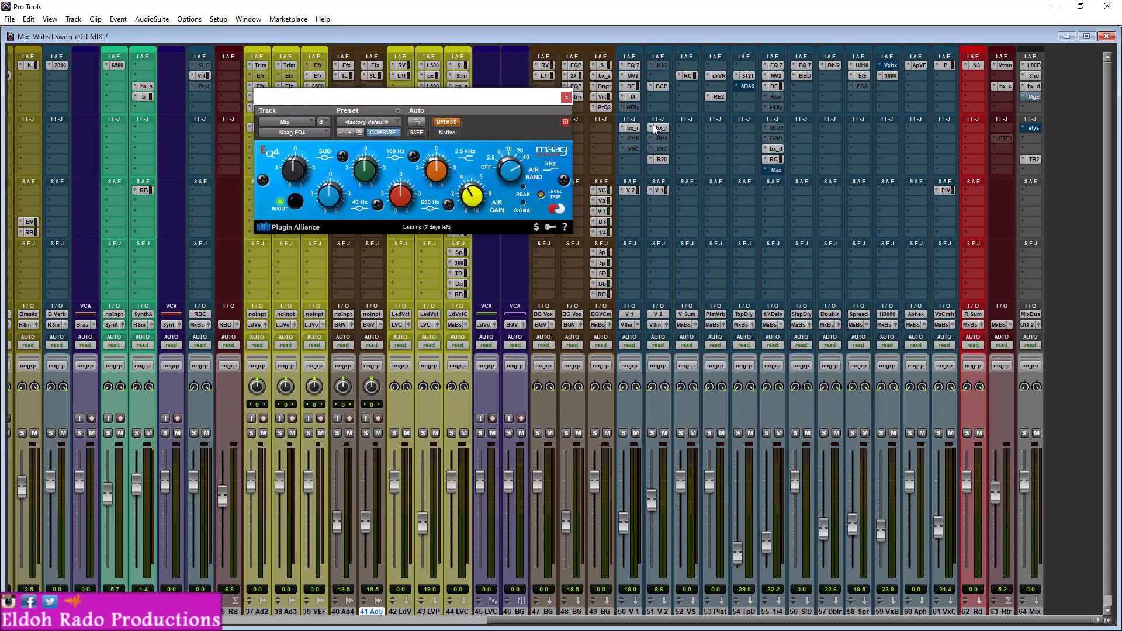
left_click_drag(495, 99, 571, 140)
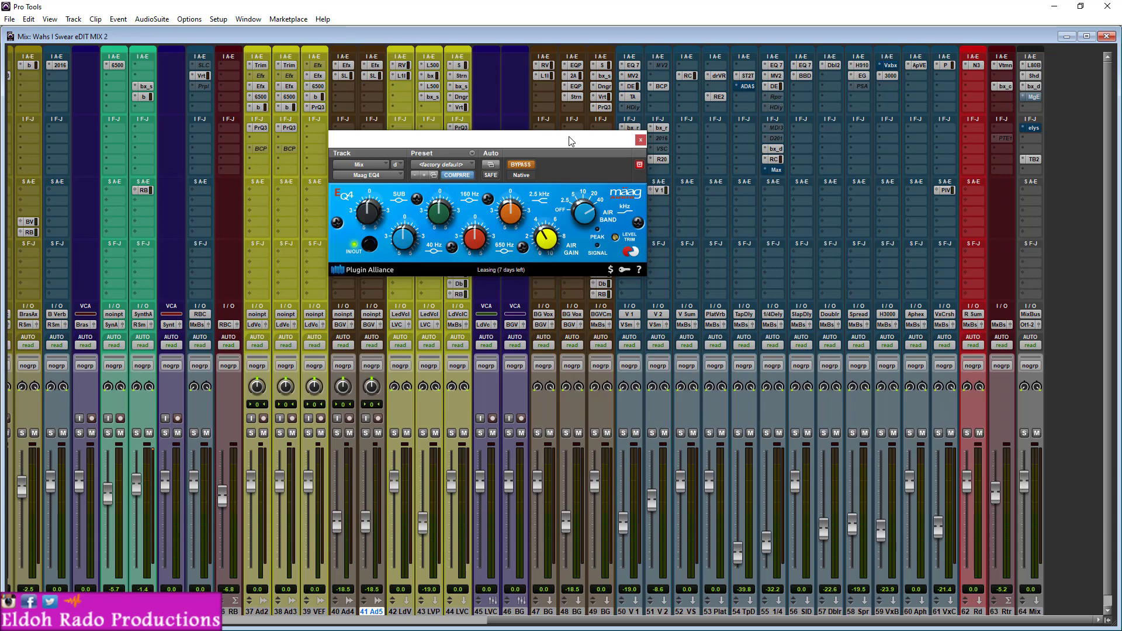
left_click_drag(577, 142, 634, 206)
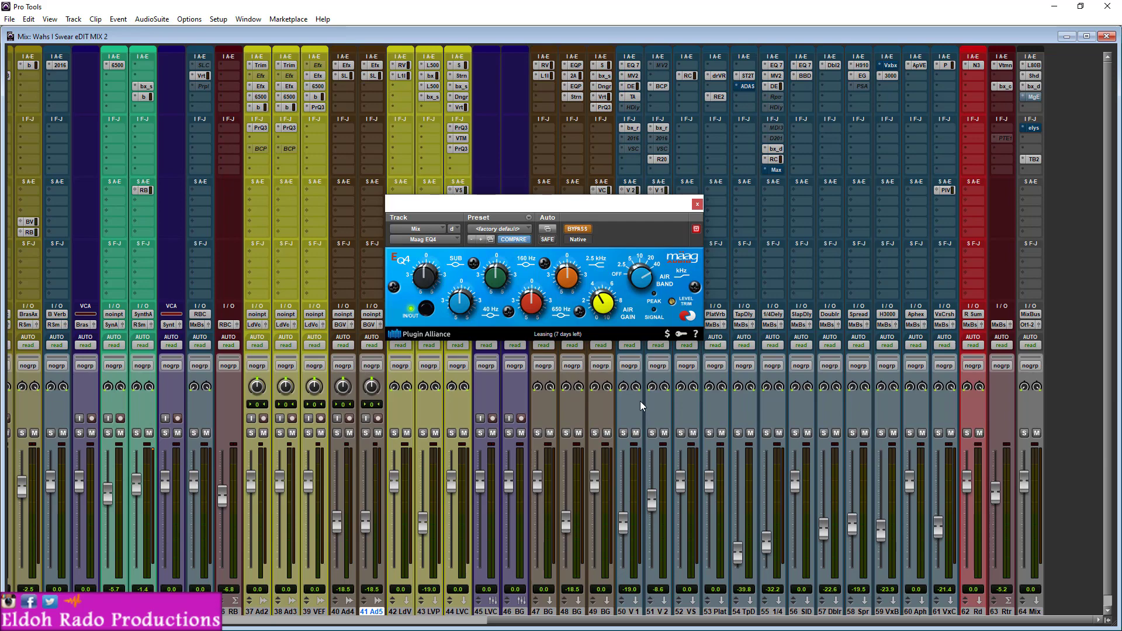
left_click_drag(622, 206, 670, 201)
Play the mix and compare the Maag EQ4 active and bypassed, leave it active, and close the plug-in
left_click(629, 228)
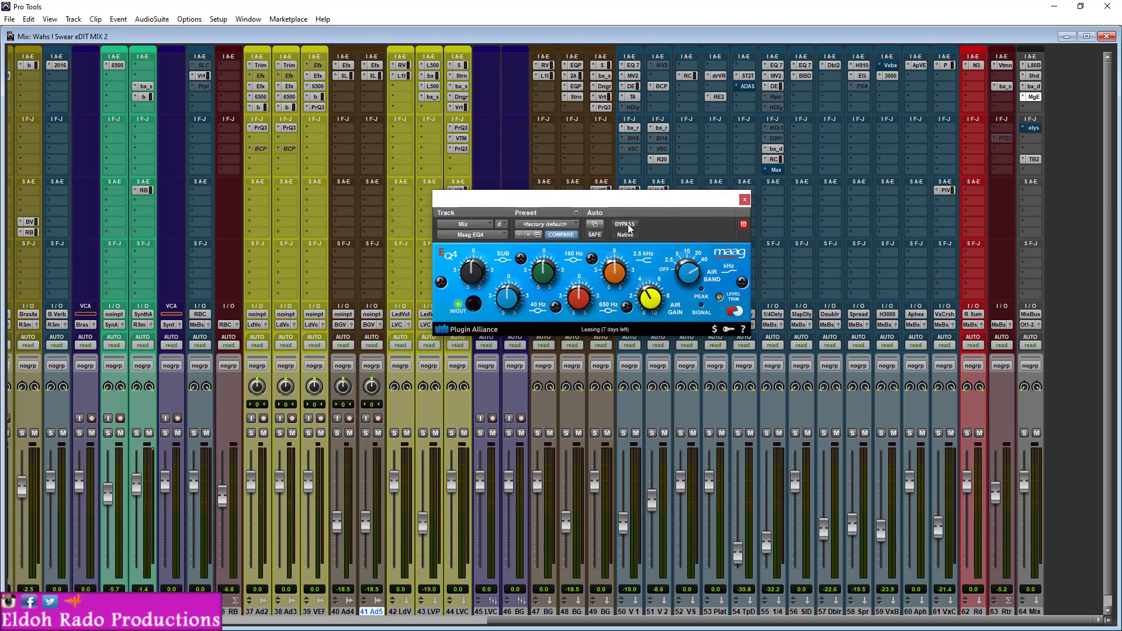
left_click(629, 228)
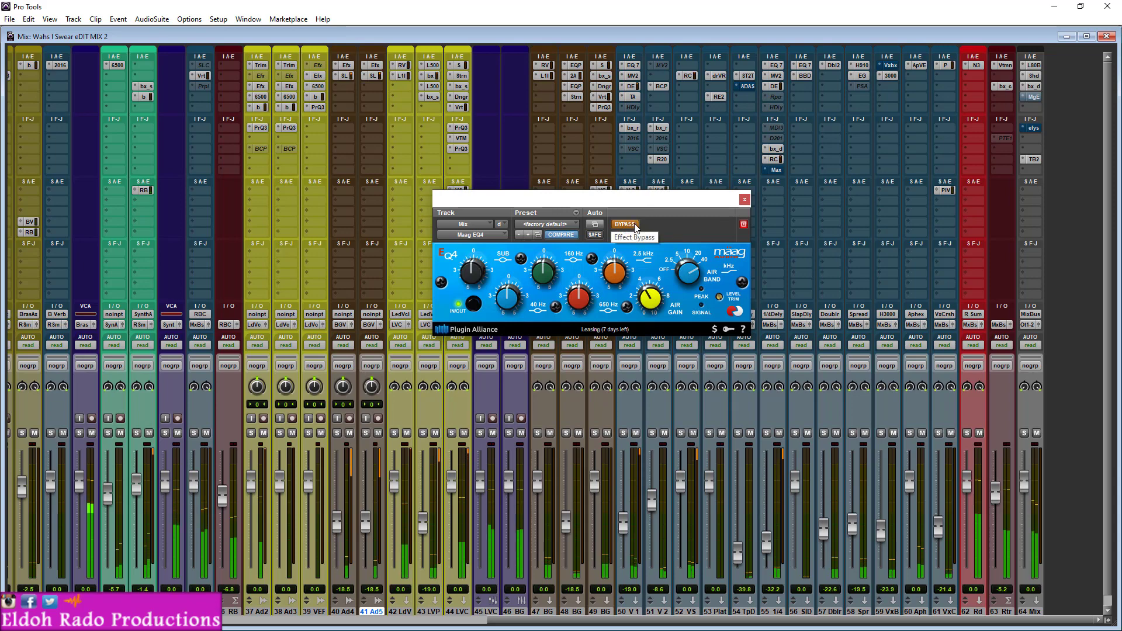
left_click(632, 228)
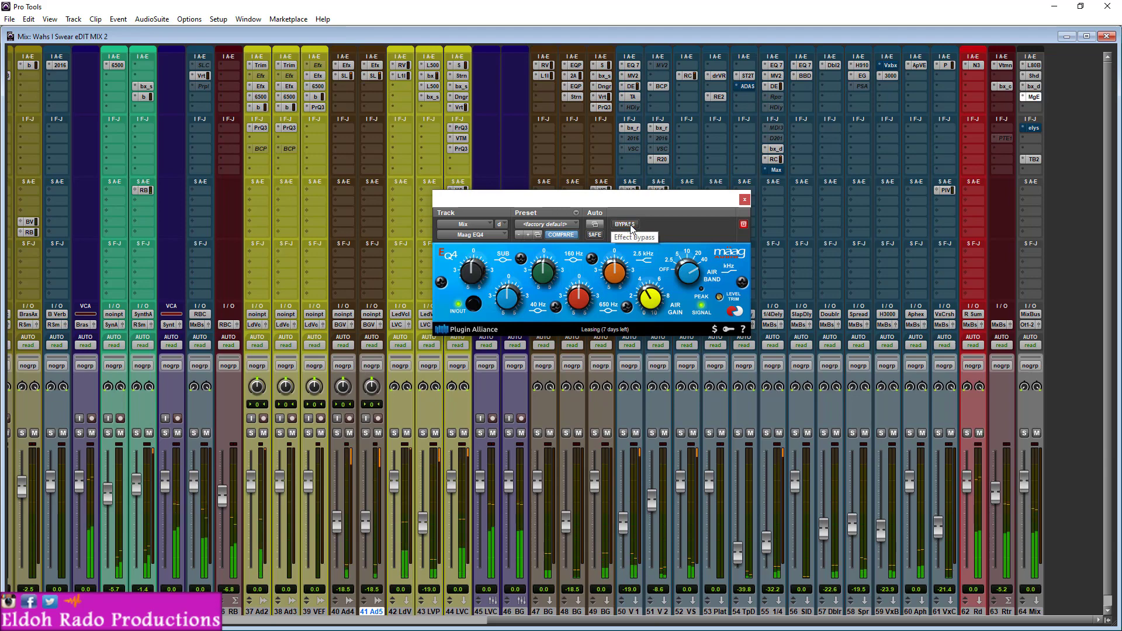
left_click(632, 228)
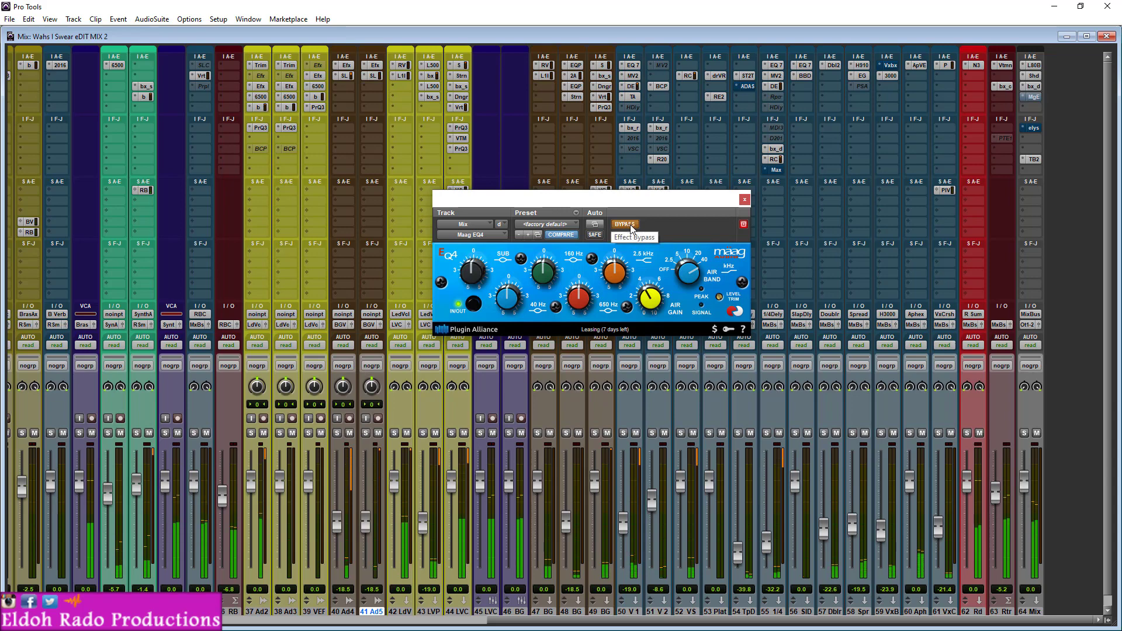
left_click(631, 228)
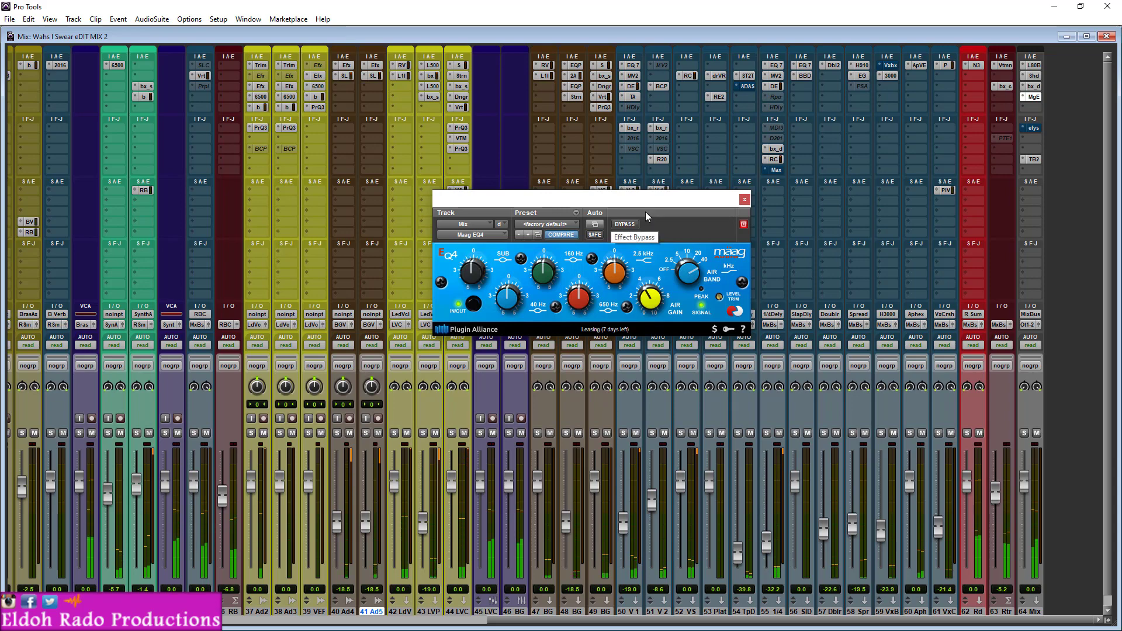
left_click(621, 227)
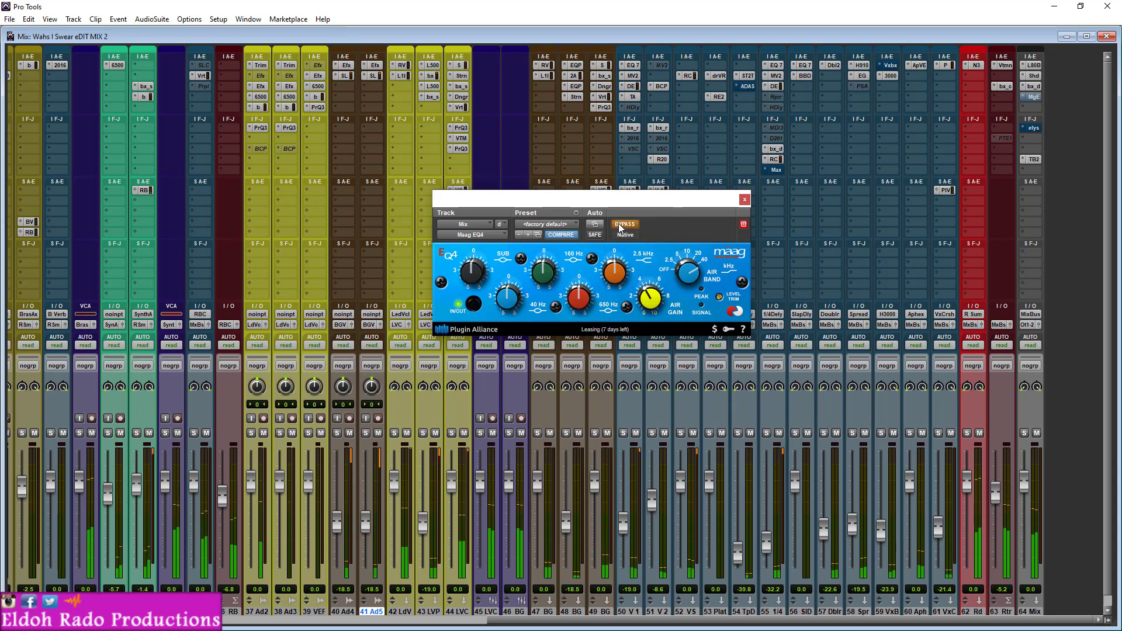
left_click(621, 227)
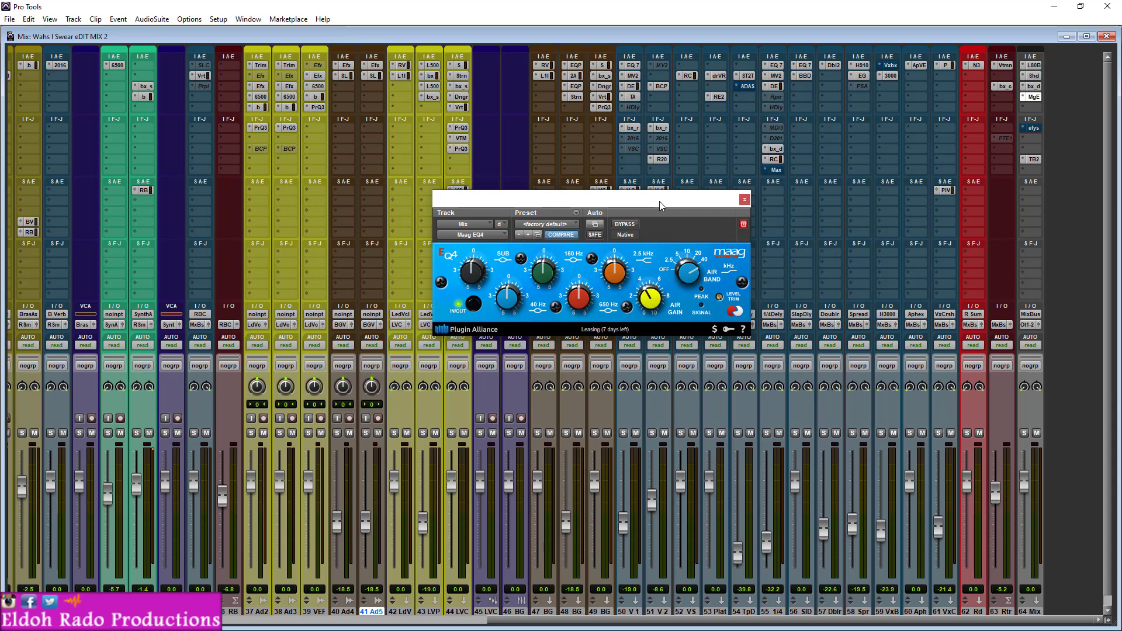
left_click(743, 201)
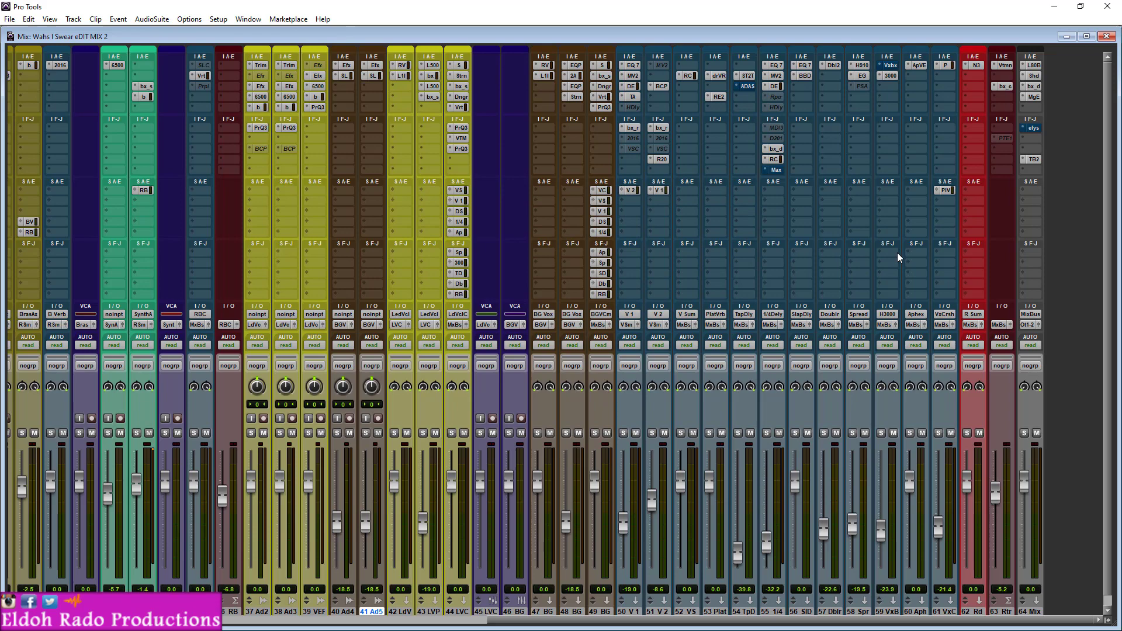
Open the elysia mpressor compressor on the Mix track and move its window to a clear spot over the mixer
left_click(1035, 128)
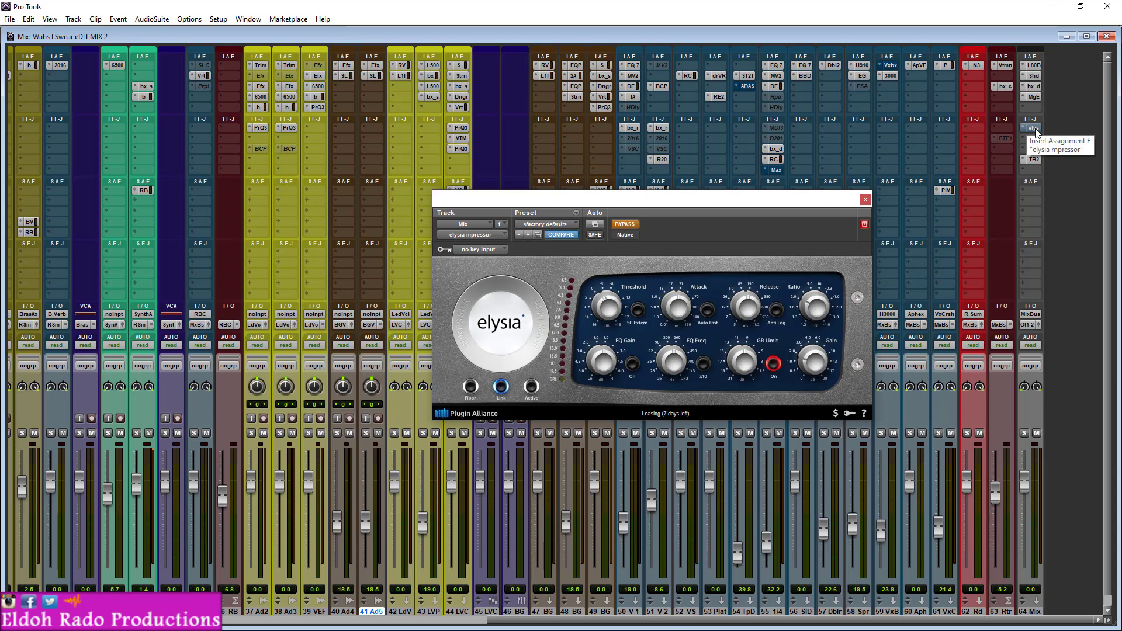
left_click_drag(744, 202, 751, 182)
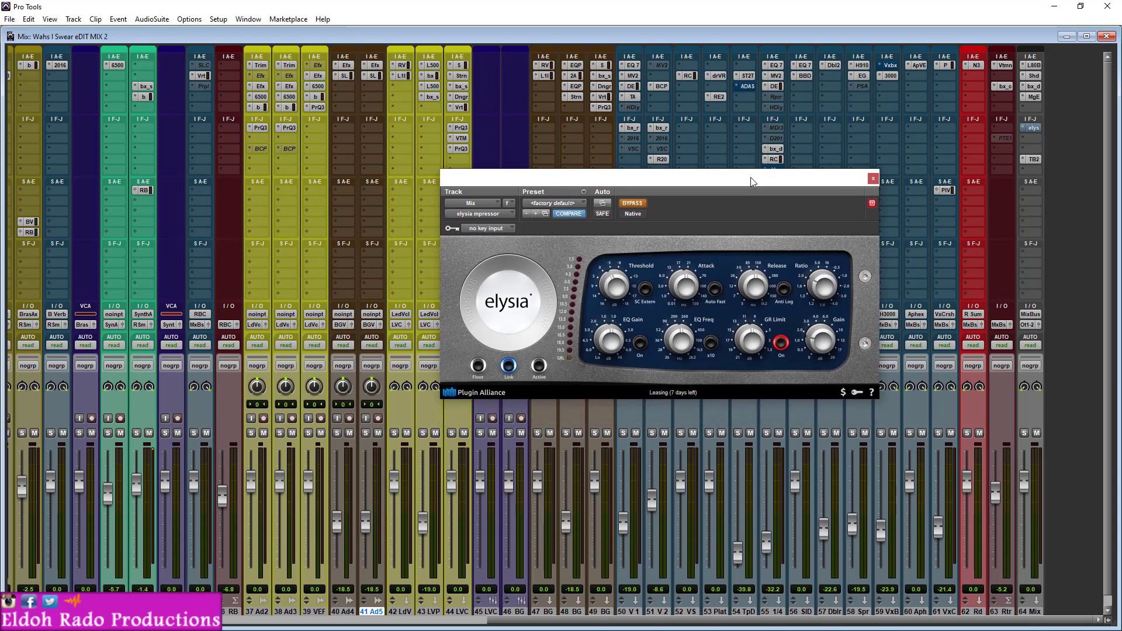
left_click_drag(751, 181, 704, 183)
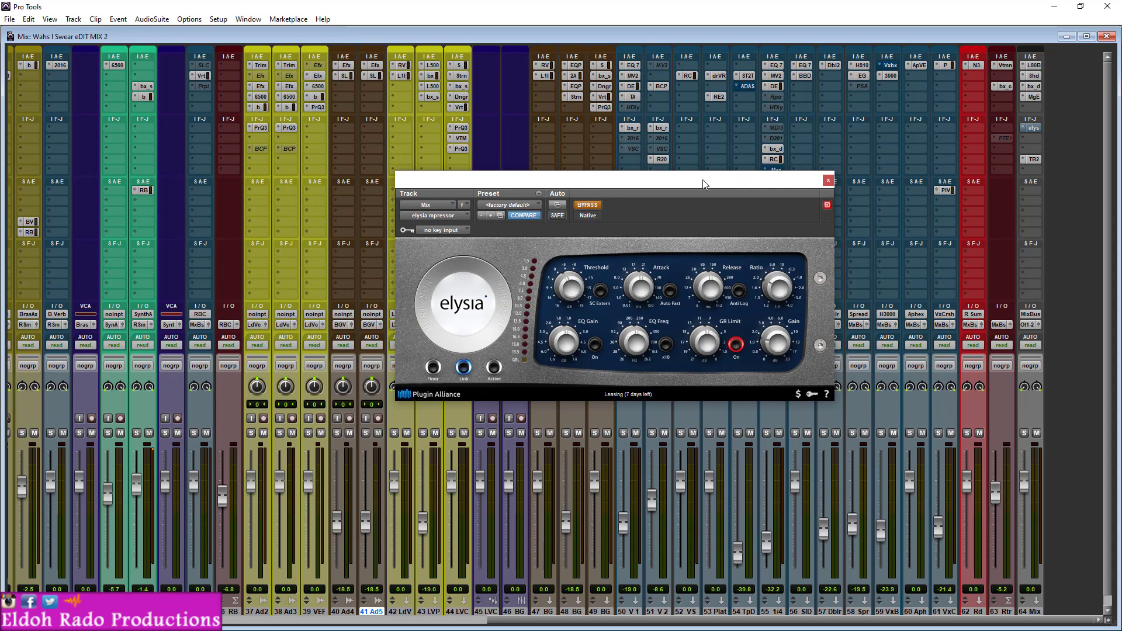
Compare the mpressor active and bypassed during playback, leave it active, and reposition its window to review the settings
left_click(588, 206)
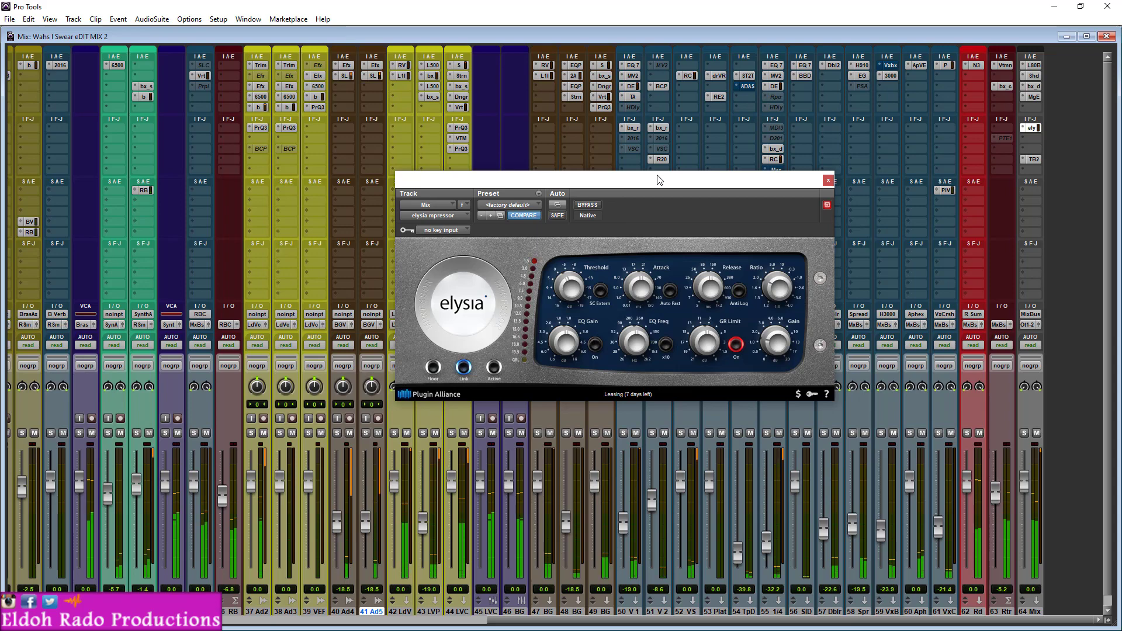
left_click(588, 205)
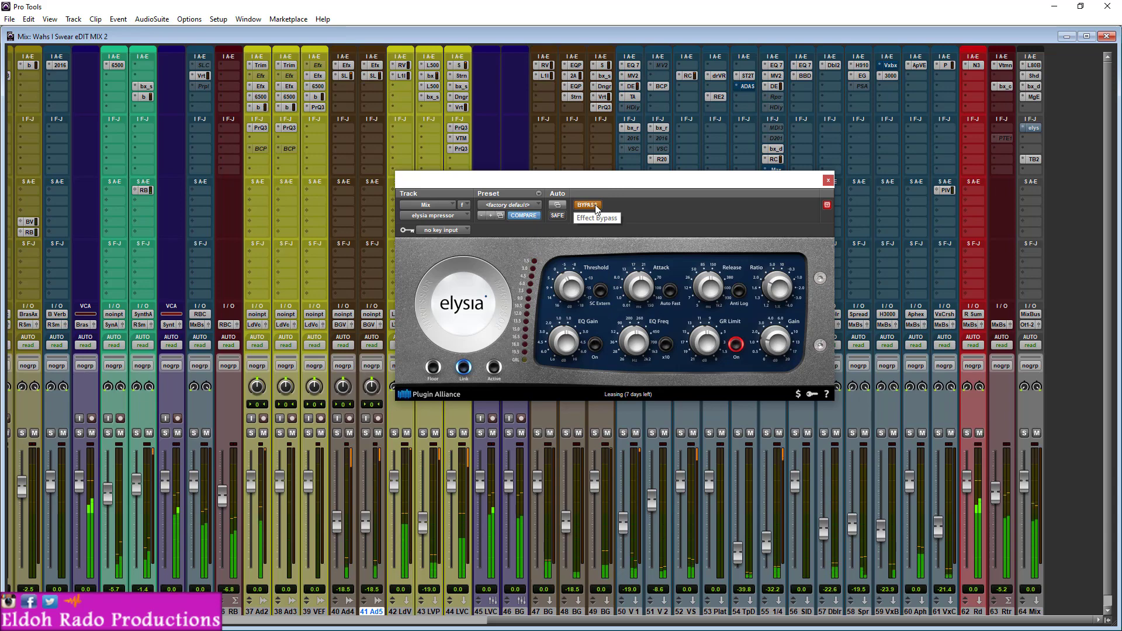
left_click(597, 209)
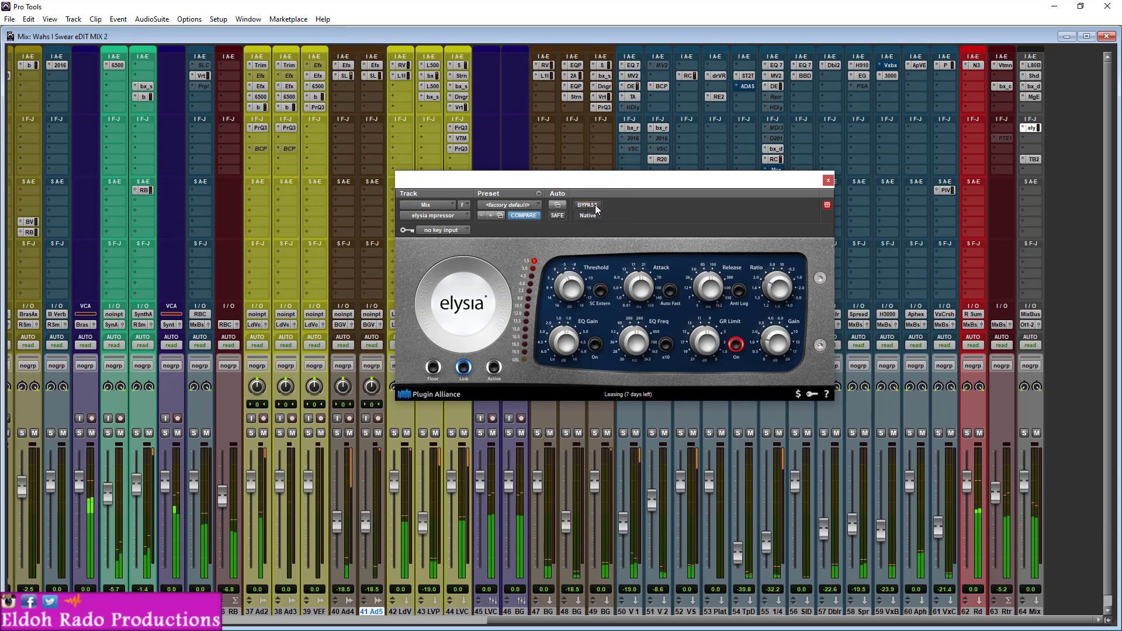
left_click_drag(673, 185, 656, 181)
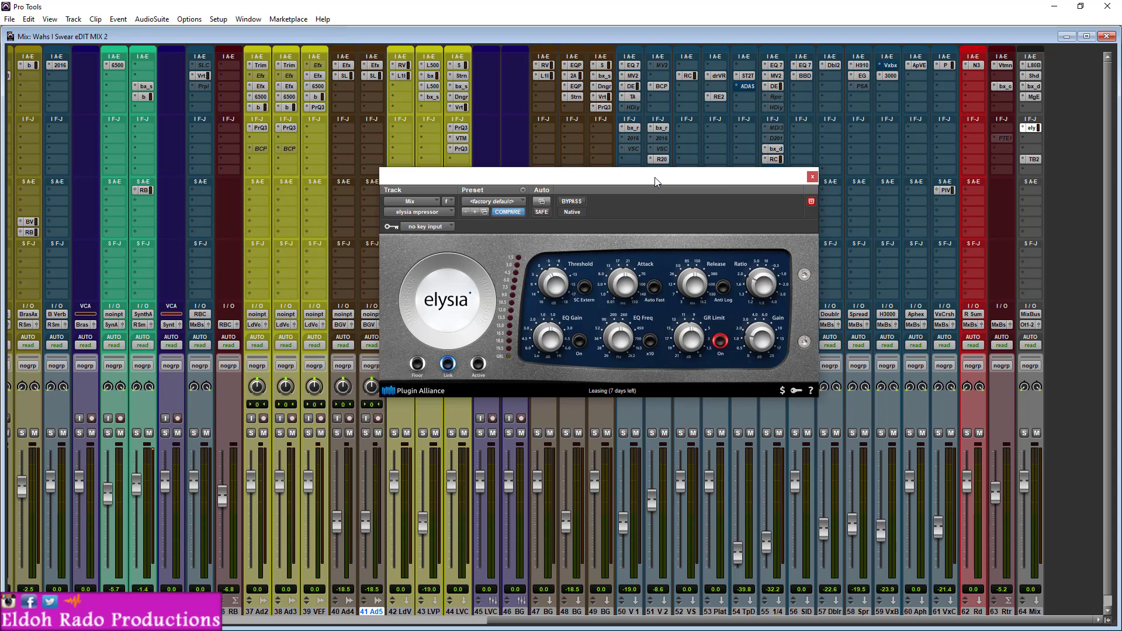
left_click_drag(655, 177, 710, 117)
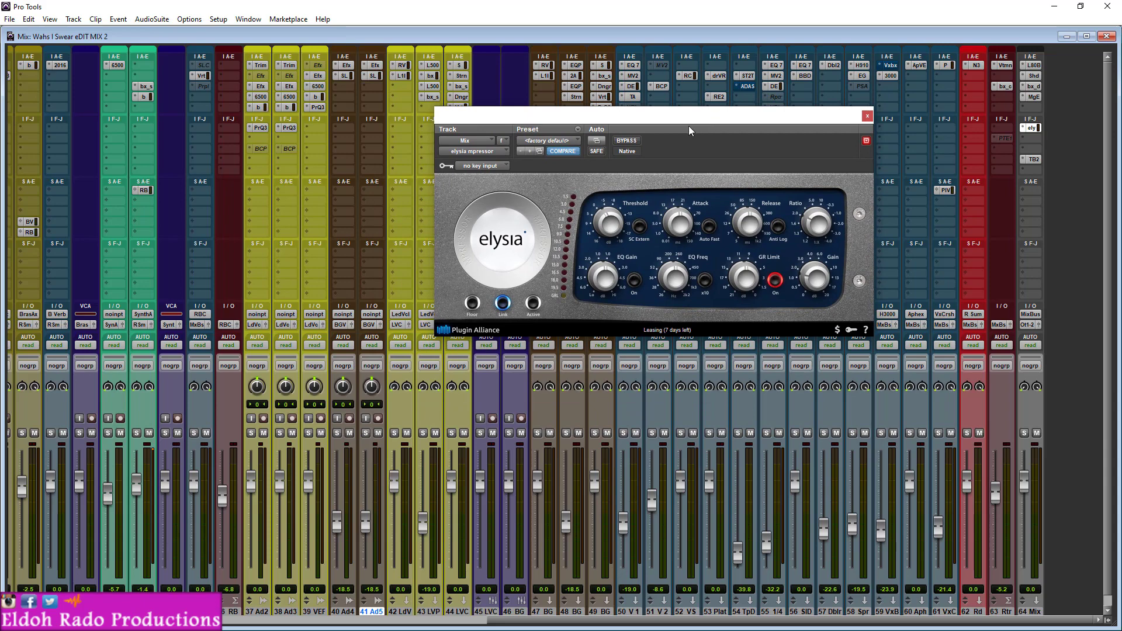
Compare the elysia mpressor bypassed and active again while the mix plays, leave it active, and close the plug-in
left_click_drag(651, 125, 655, 130)
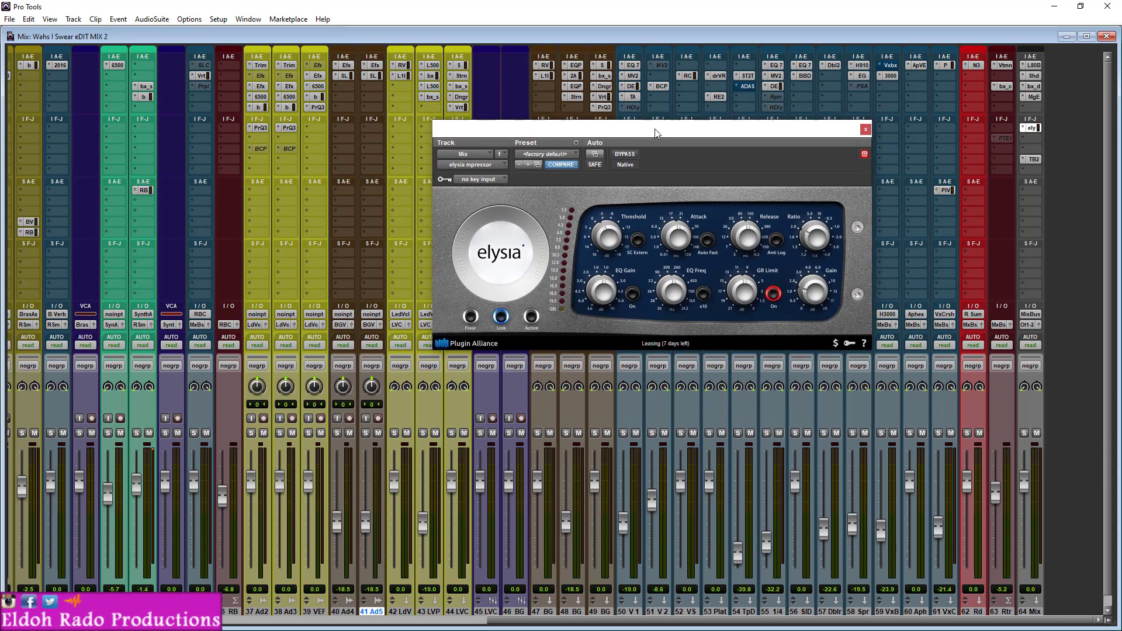
left_click(633, 156)
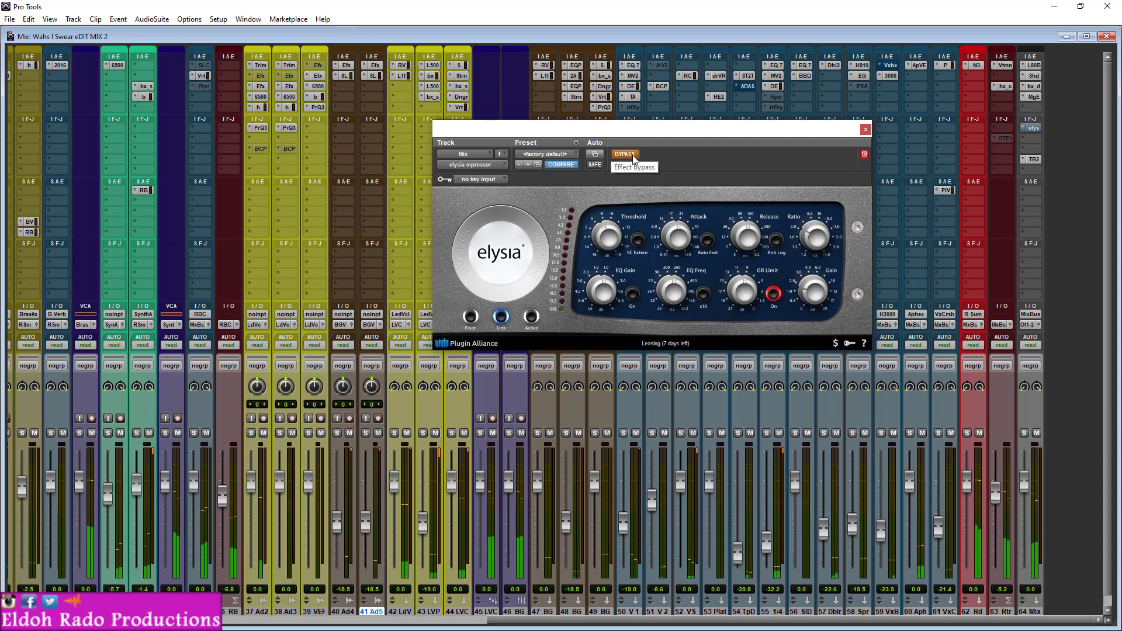
left_click(633, 157)
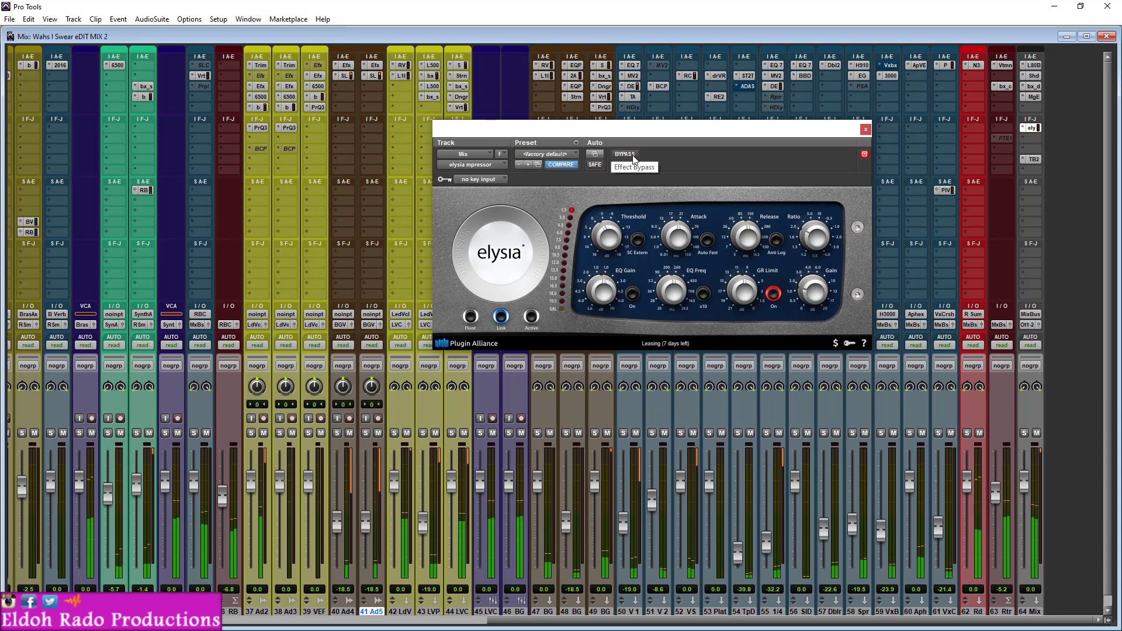
left_click(633, 156)
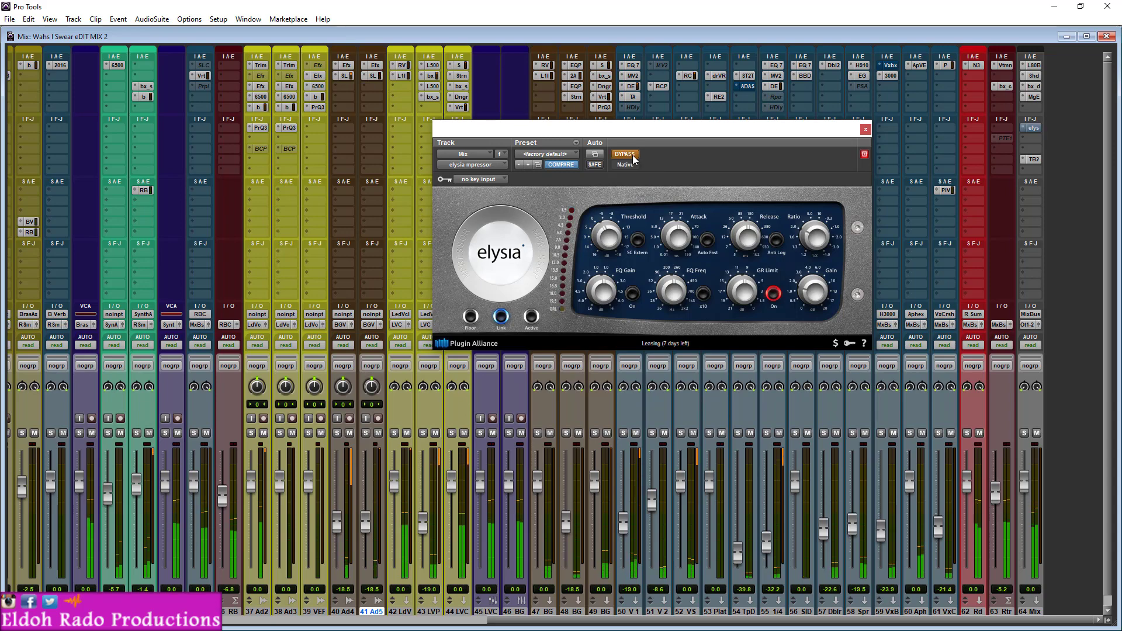
left_click(633, 156)
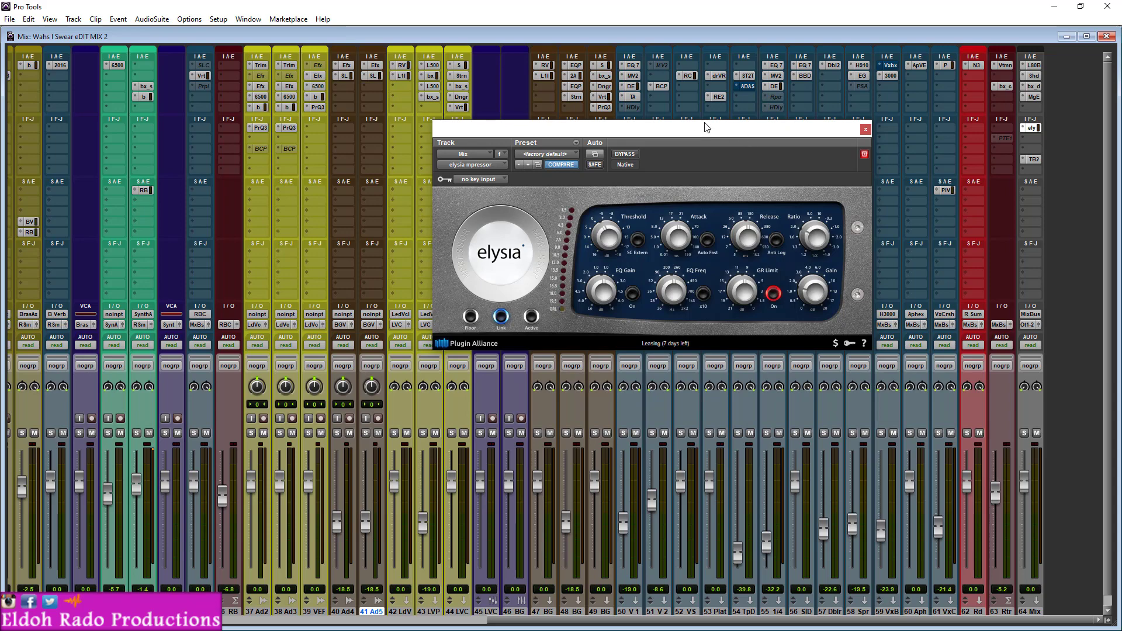
left_click_drag(706, 125, 662, 114)
left_click(822, 119)
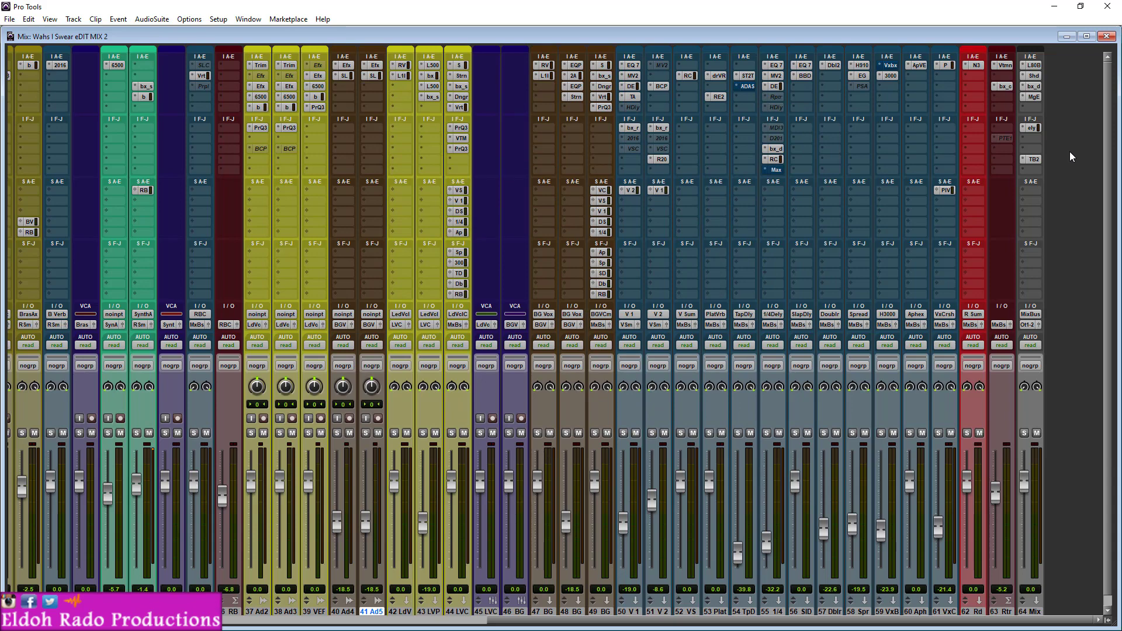
Open Tonal Balance Control 2 on the Mix track and review its list of target curves, keeping Bass Heavy
left_click(1032, 160)
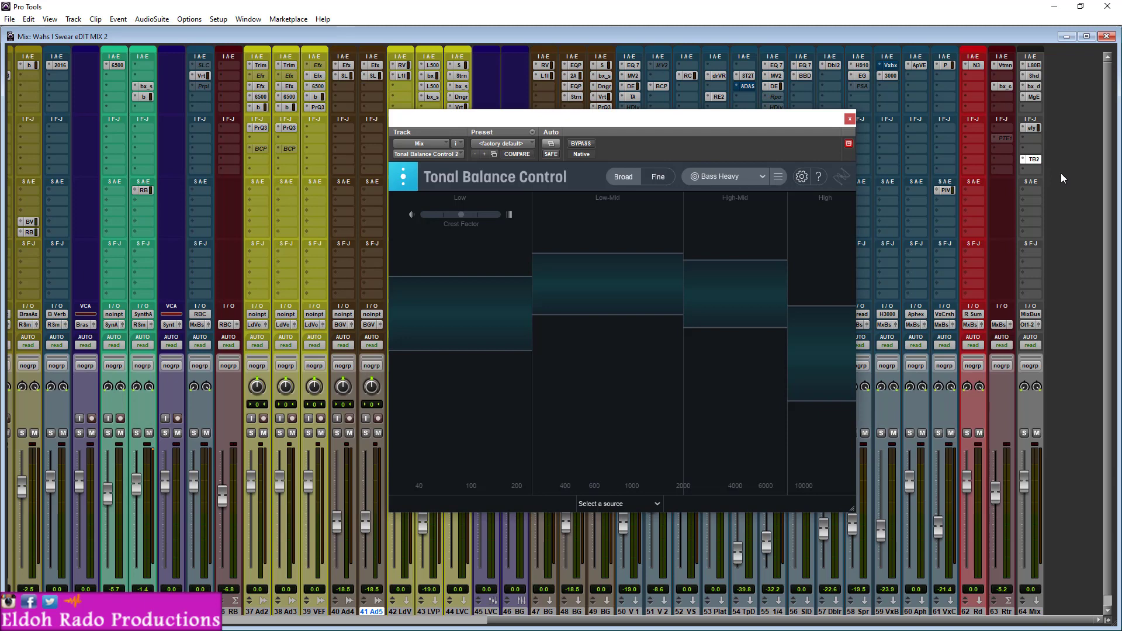
left_click(753, 180)
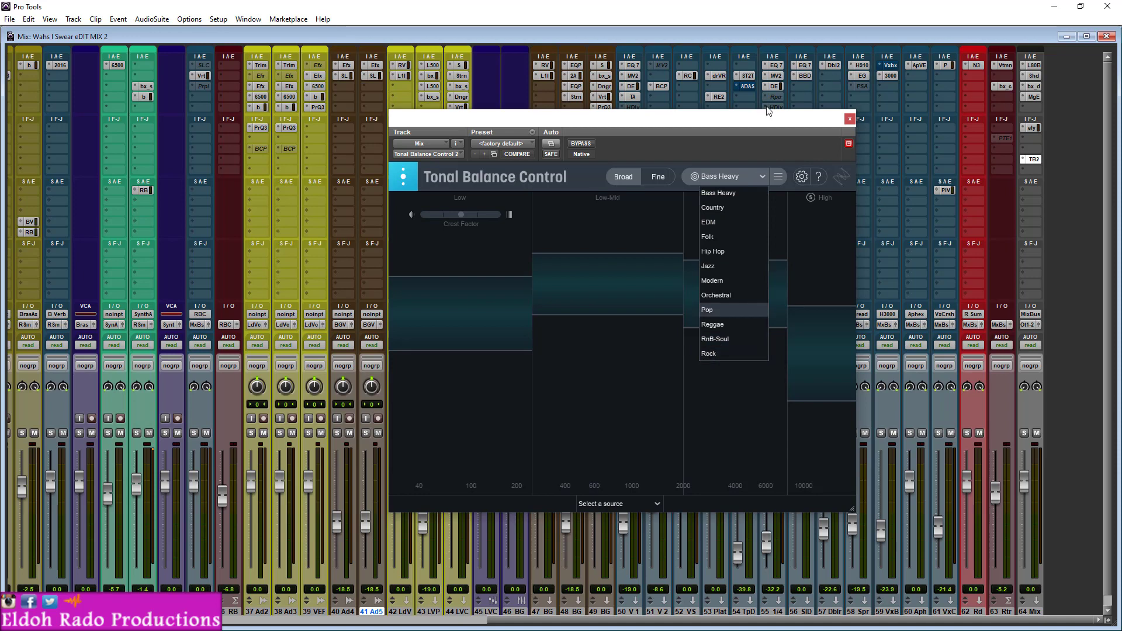
left_click(756, 123)
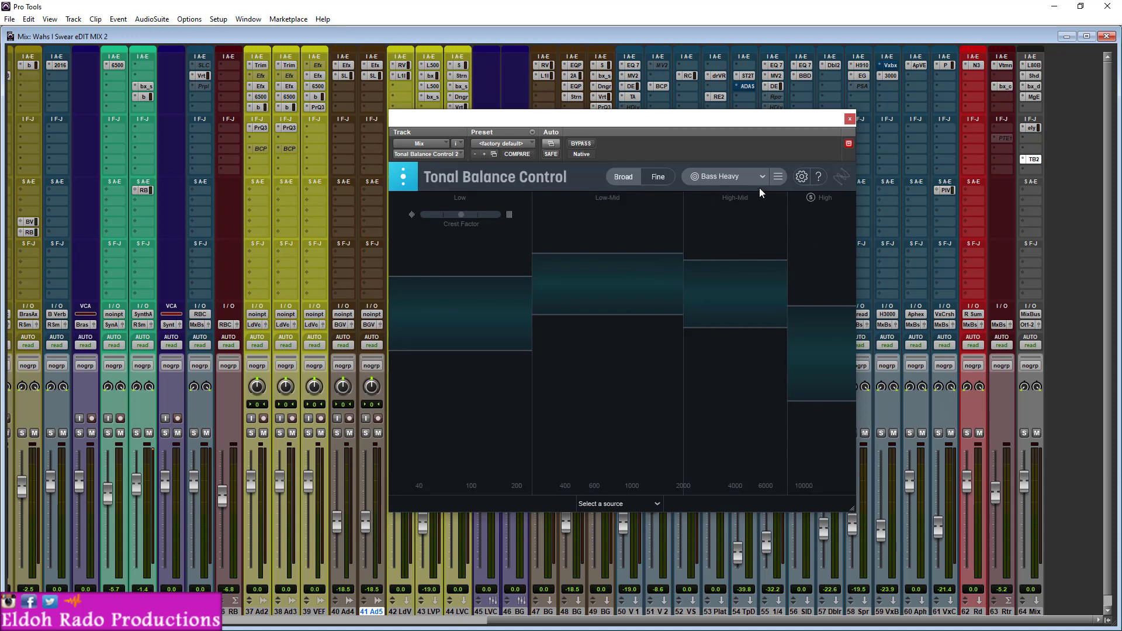
Move the Tonal Balance Control window to a higher spot over the mixer so more of the faders are uncovered
left_click_drag(749, 124, 789, 114)
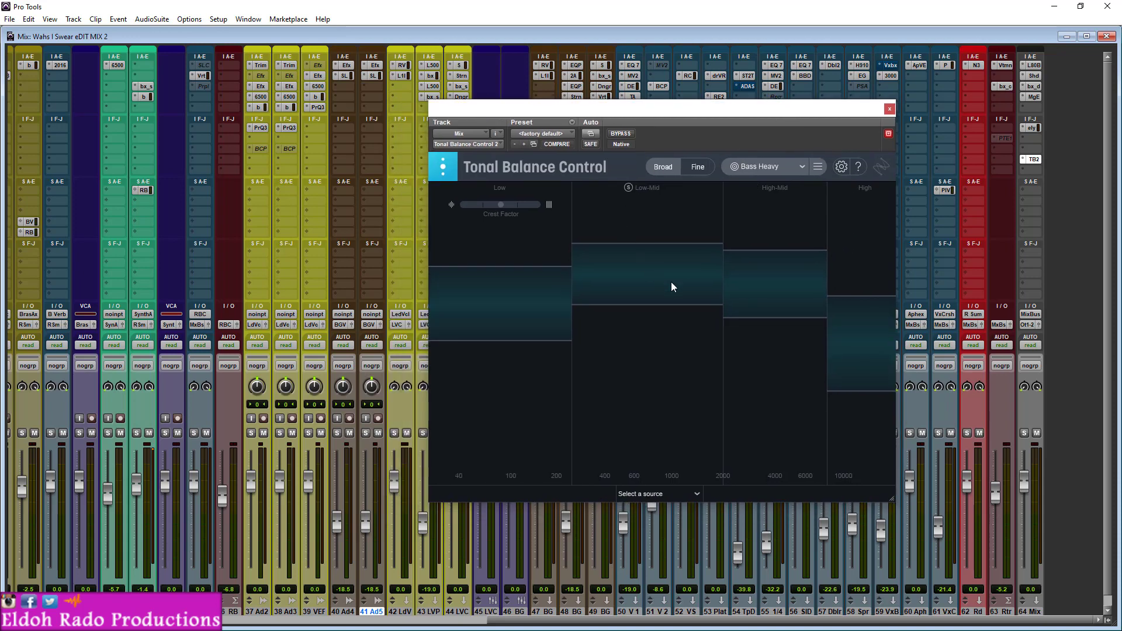
left_click_drag(695, 115, 669, 119)
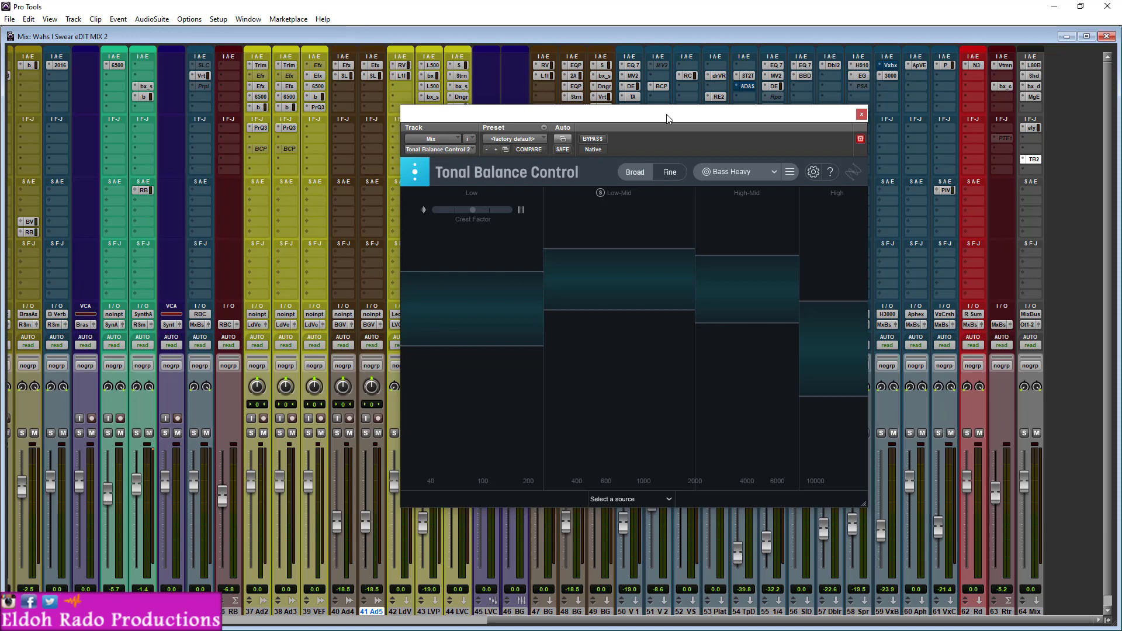
left_click_drag(669, 119, 714, 55)
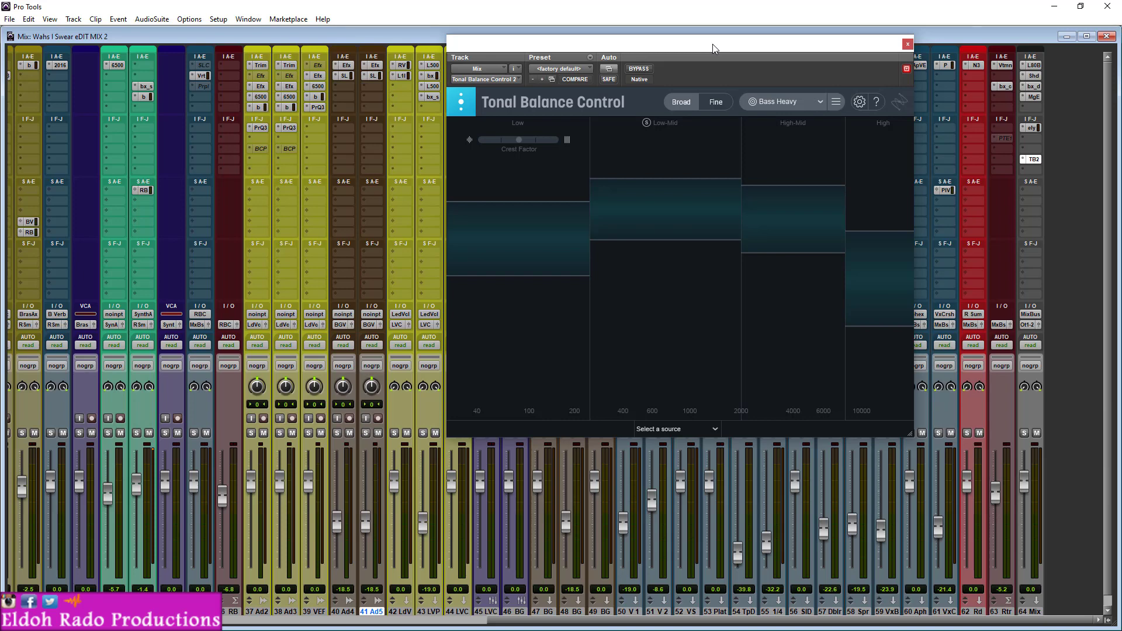
left_click_drag(714, 49, 712, 54)
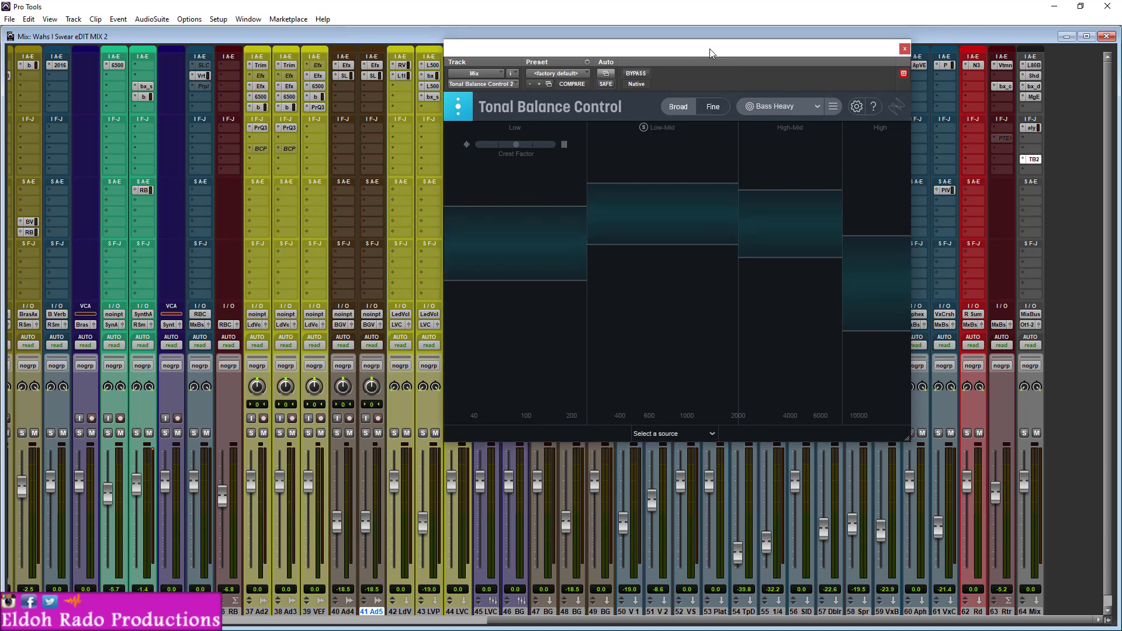
Play the mix and check the Tonal Balance Control display in Broad view against the Bass Heavy target
key("space")
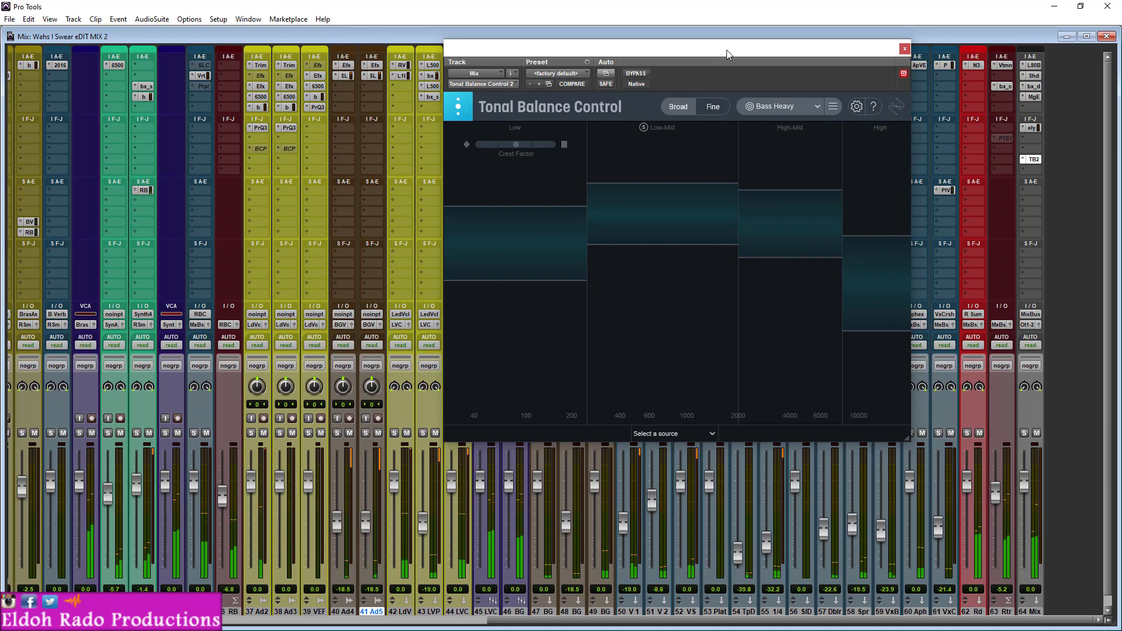
left_click(686, 110)
left_click(687, 109)
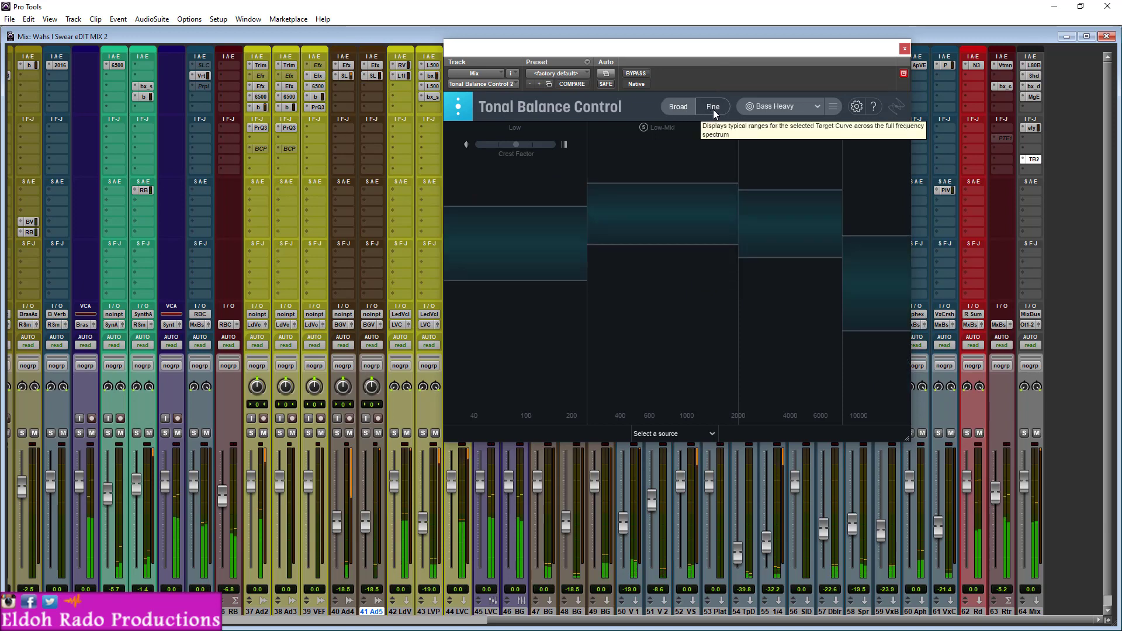
Close Tonal Balance Control, toggle its insert's active state on the Mix track, then reopen the plug-in and reposition its window
left_click(905, 48)
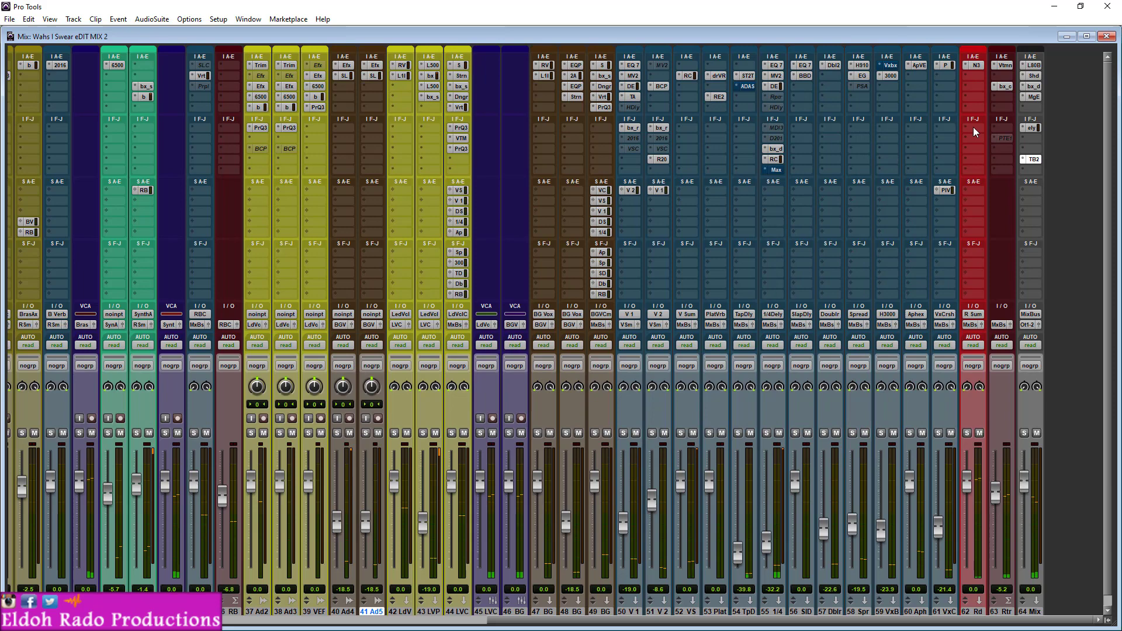
left_click(1032, 163, "ctrl+super")
left_click(1034, 161)
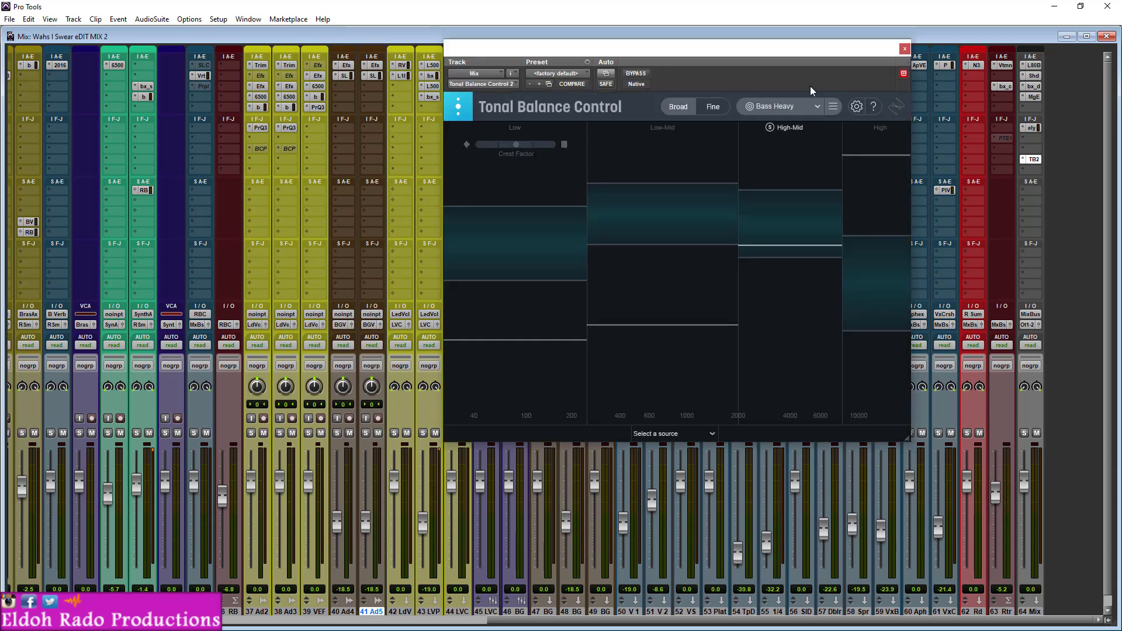
left_click_drag(783, 53, 793, 47)
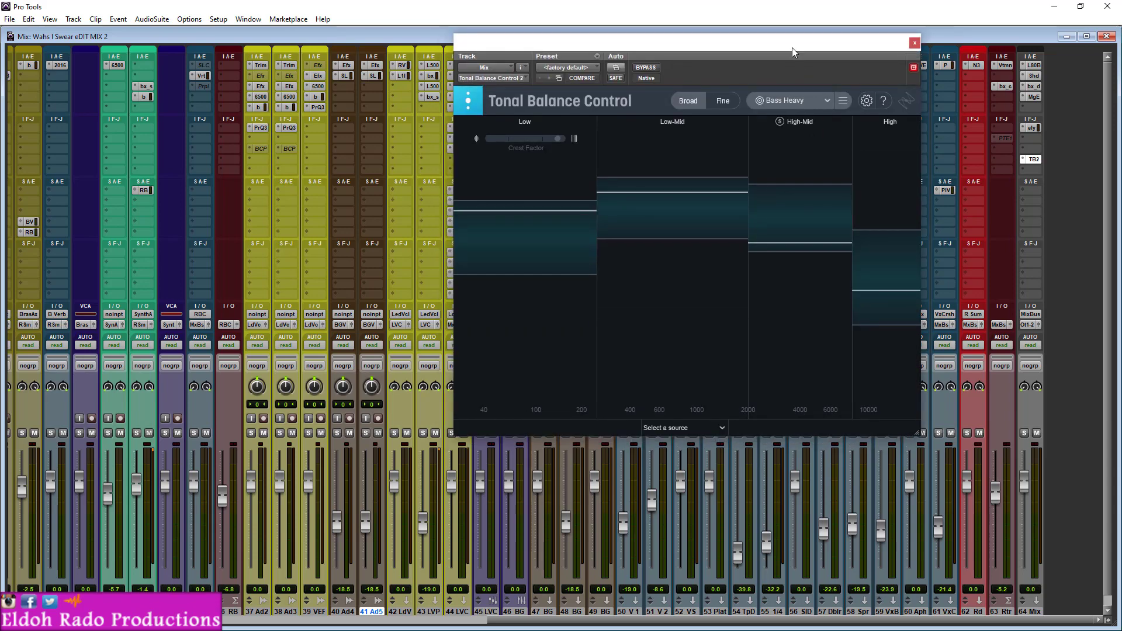